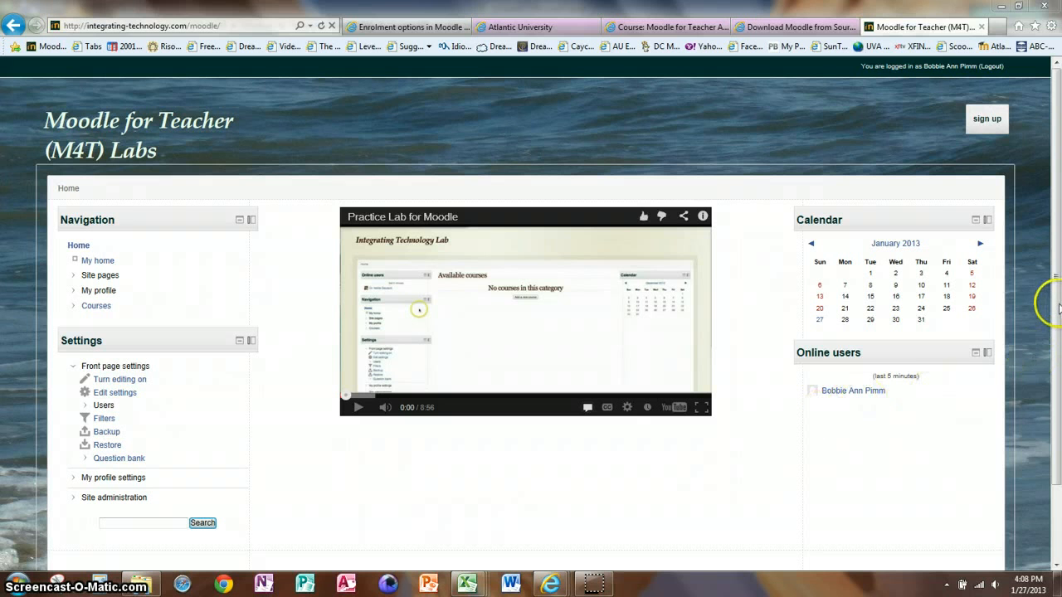
Open the Manage enrol plugins page from the Enrolments section of the site administration's plugin settings
{"action": "left_click_drag", "start_coordinate": [1057, 306], "coordinate": [1057, 372]}
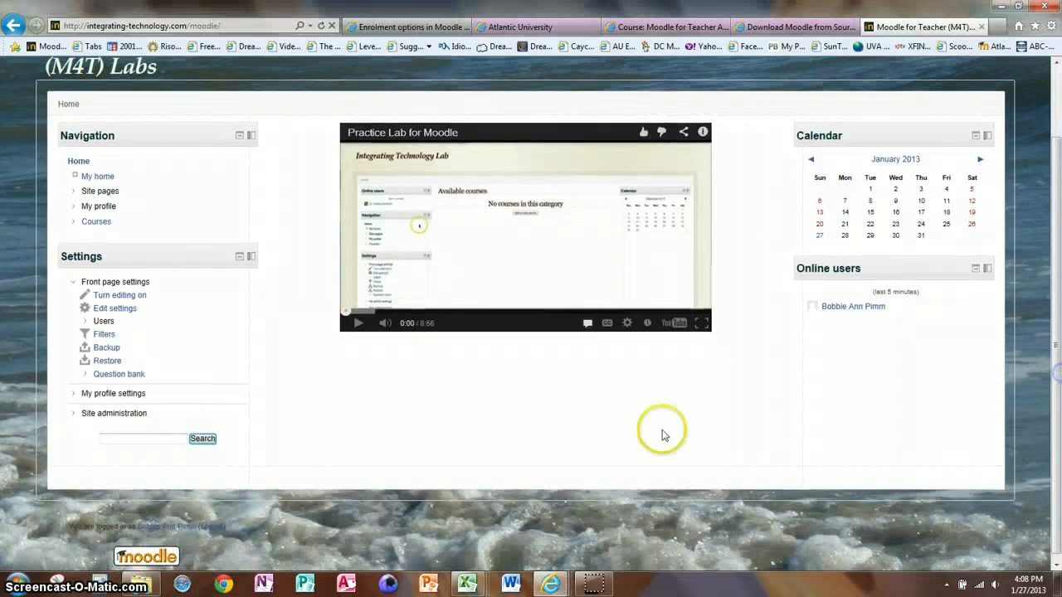
{"action": "left_click", "coordinate": [112, 413]}
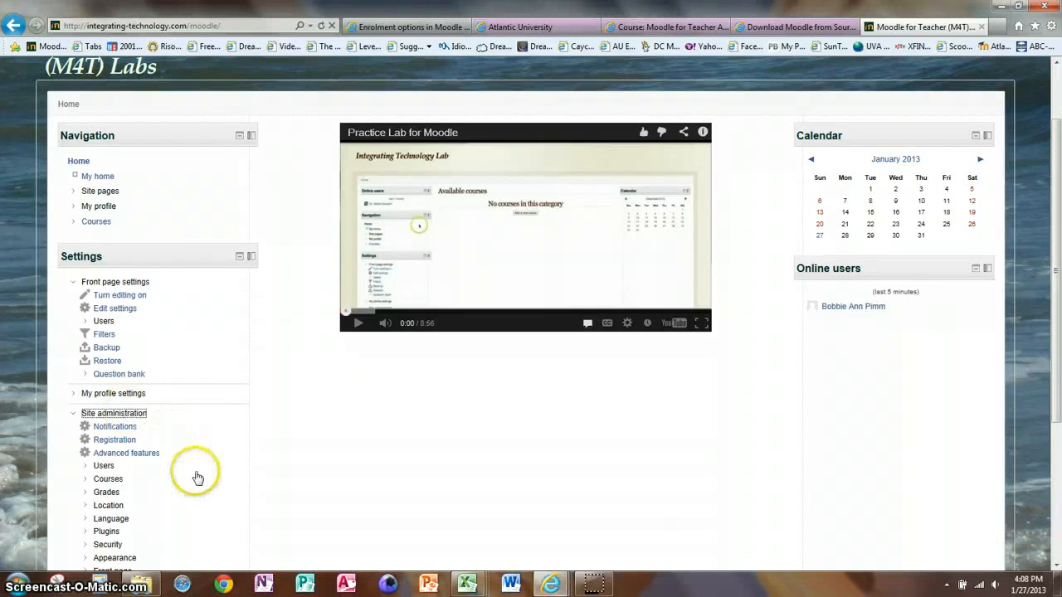
{"action": "left_click", "coordinate": [108, 531]}
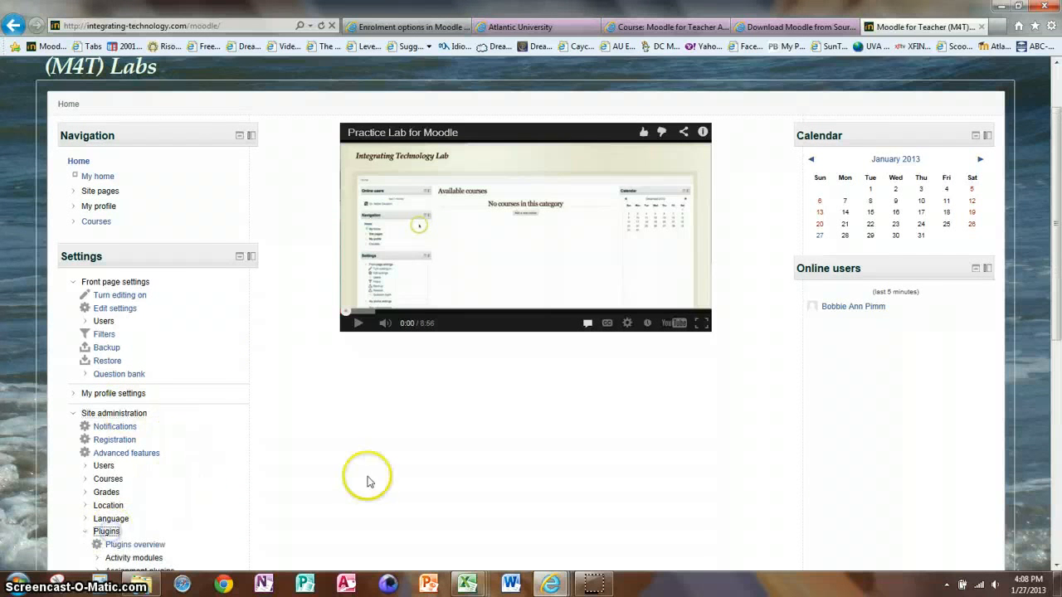
{"action": "scroll", "coordinate": [1057, 286], "scroll_direction": "down", "scroll_amount": 3}
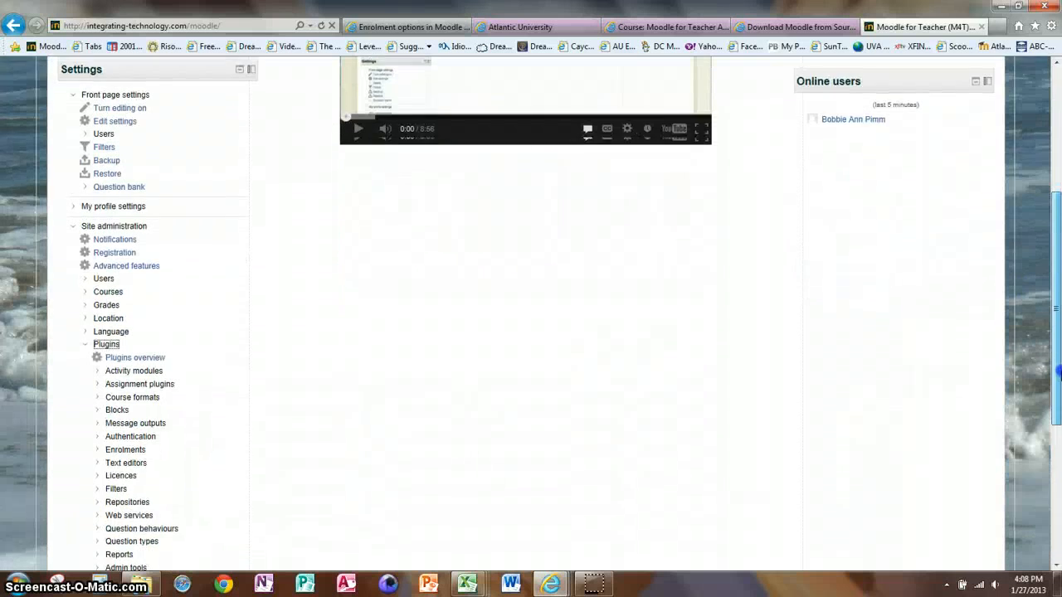
{"action": "left_click", "coordinate": [126, 413]}
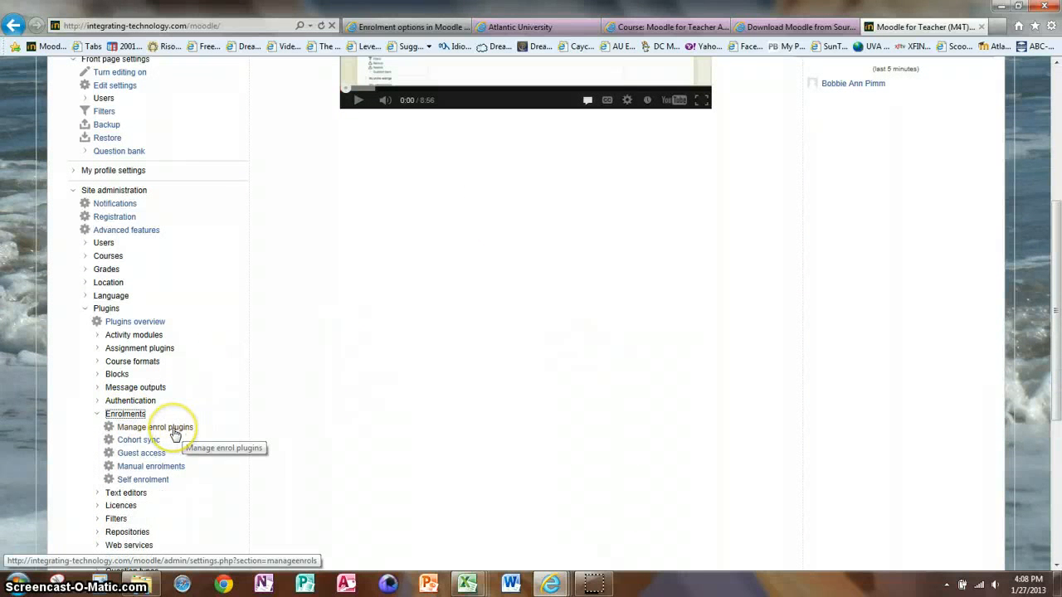
{"action": "left_click", "coordinate": [174, 429]}
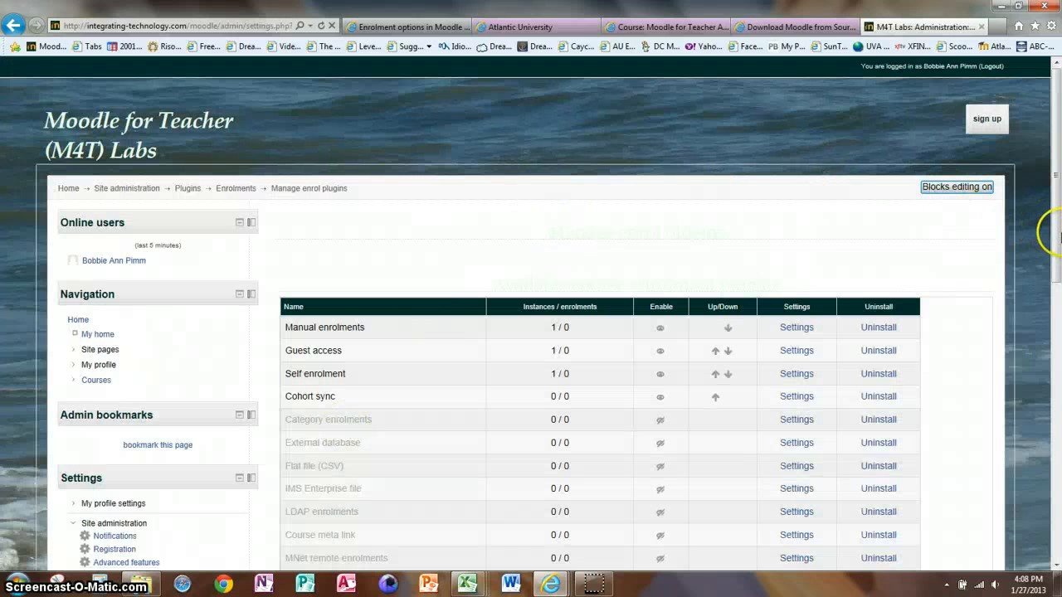
Enable the Category enrolments plugin in the enrolment plugin table and disable it again
{"action": "left_click_drag", "start_coordinate": [1057, 251], "coordinate": [1057, 288]}
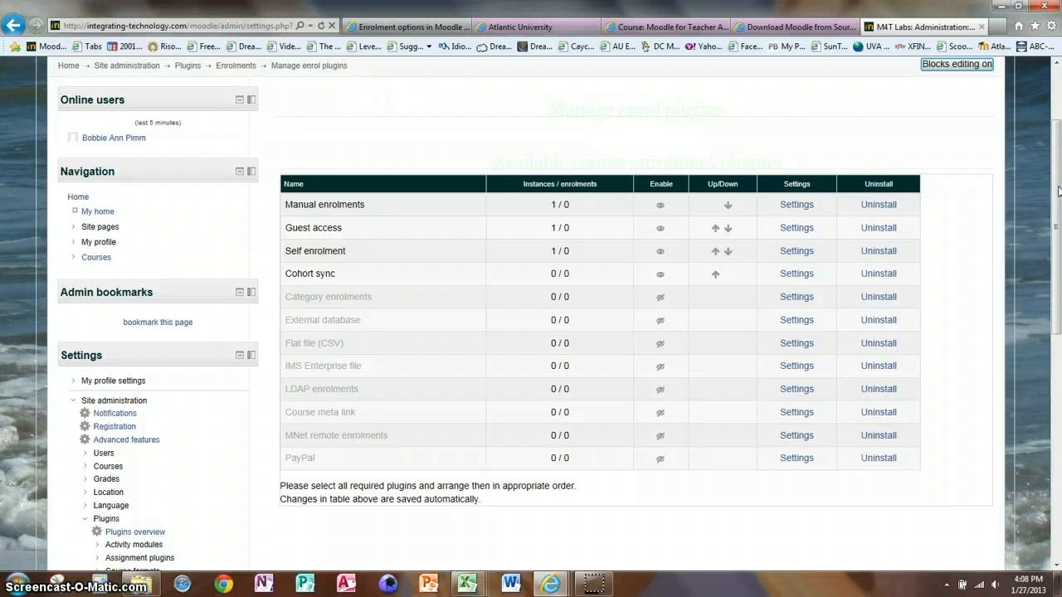
{"action": "scroll", "coordinate": [1058, 192], "scroll_direction": "up", "scroll_amount": 1}
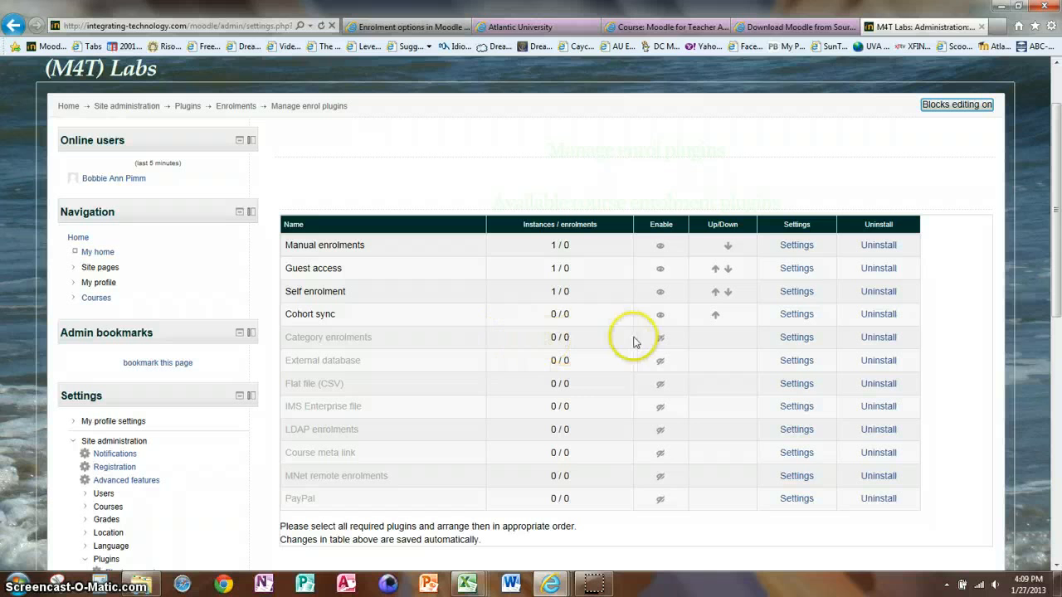
{"action": "left_click", "coordinate": [660, 338]}
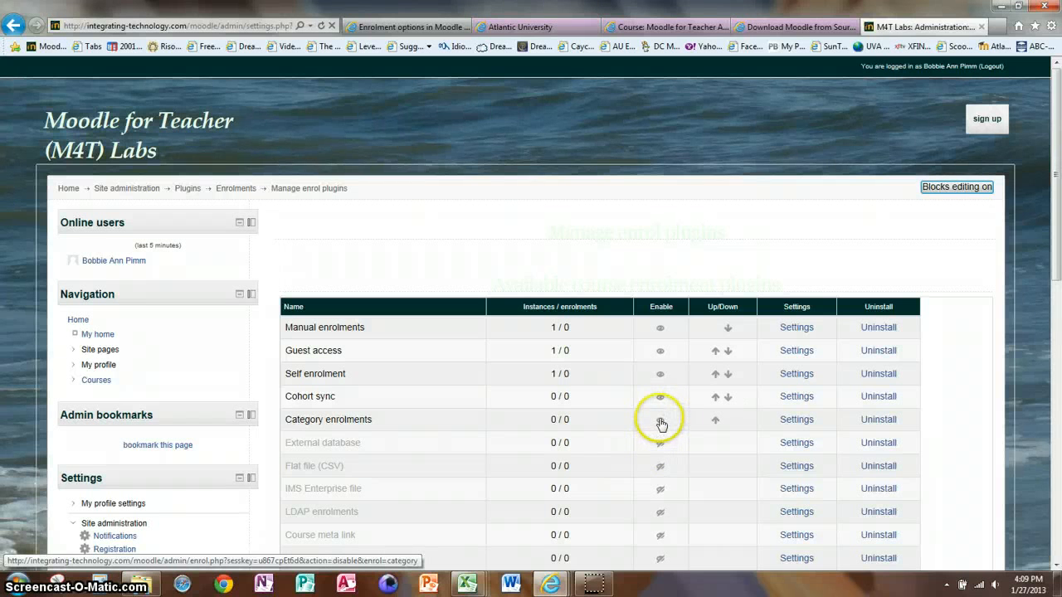
{"action": "left_click", "coordinate": [661, 423]}
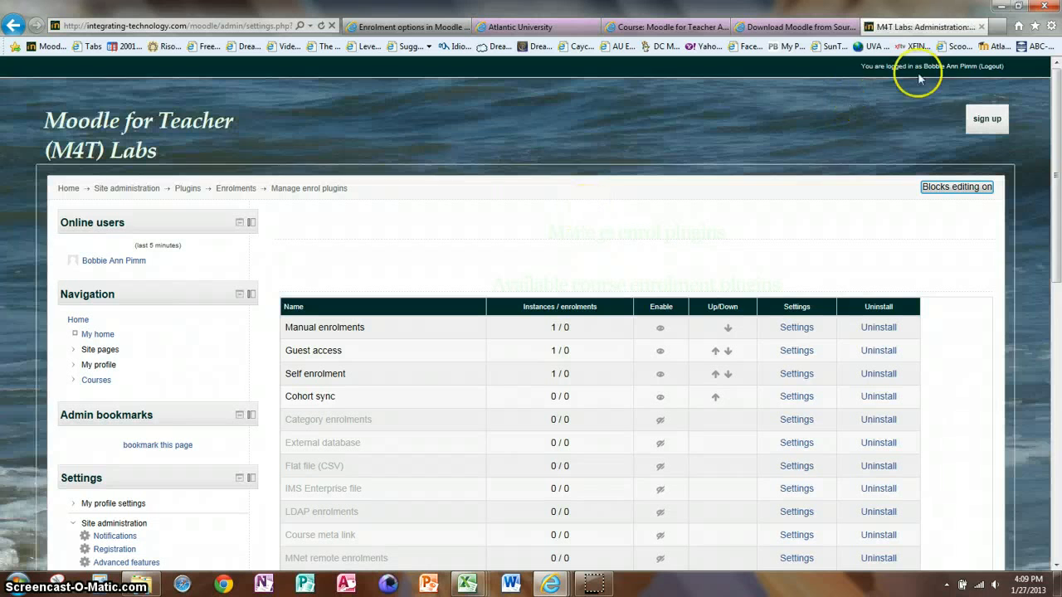
Open the form for adding a new user from the user accounts section of the site administration
{"action": "left_click_drag", "start_coordinate": [1052, 162], "coordinate": [1057, 240]}
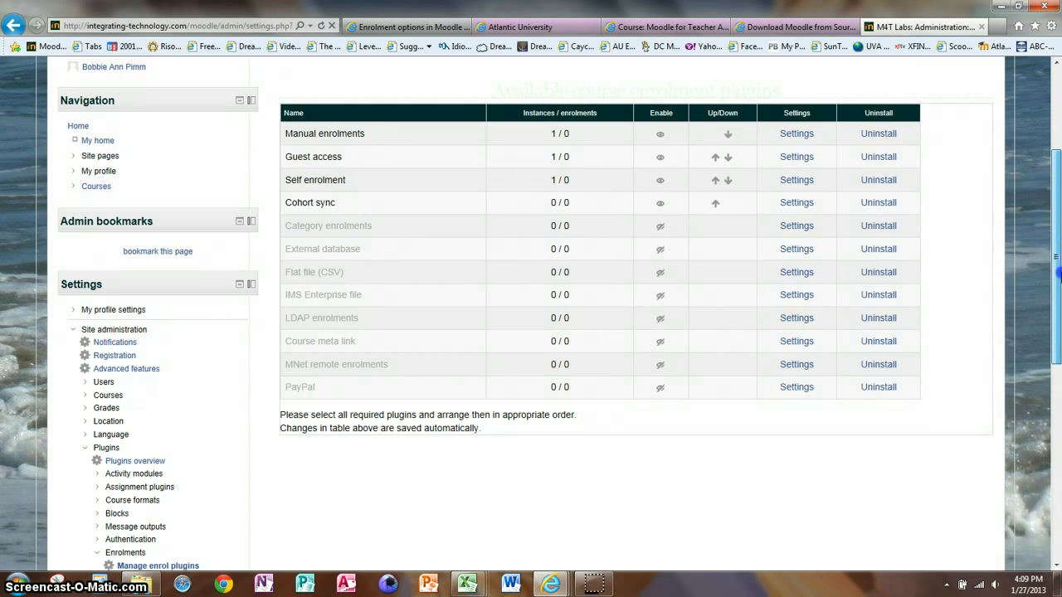
{"action": "left_click_drag", "start_coordinate": [1057, 278], "coordinate": [1056, 204]}
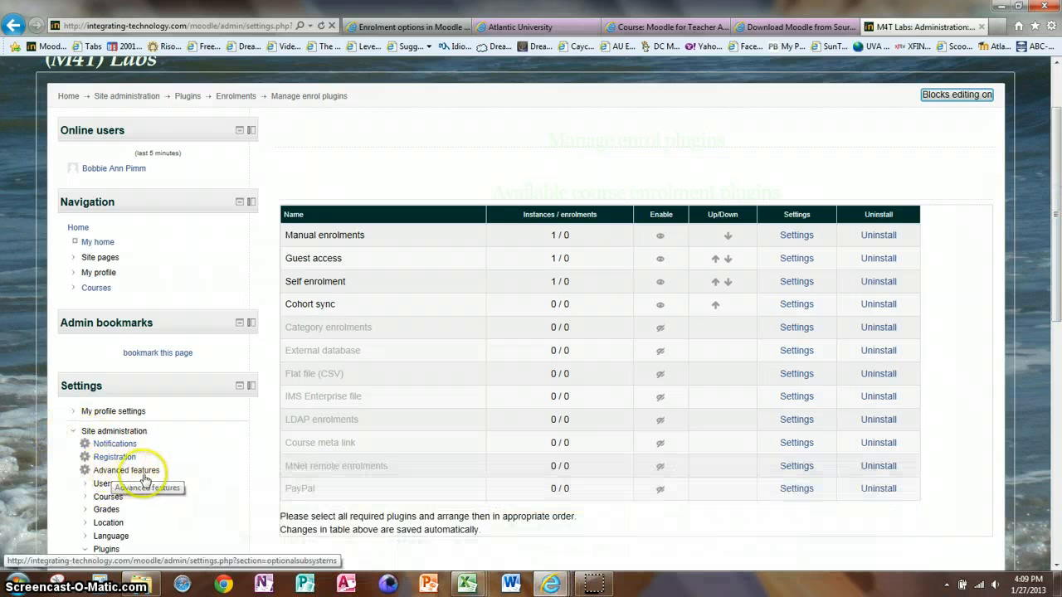
{"action": "left_click", "coordinate": [100, 483]}
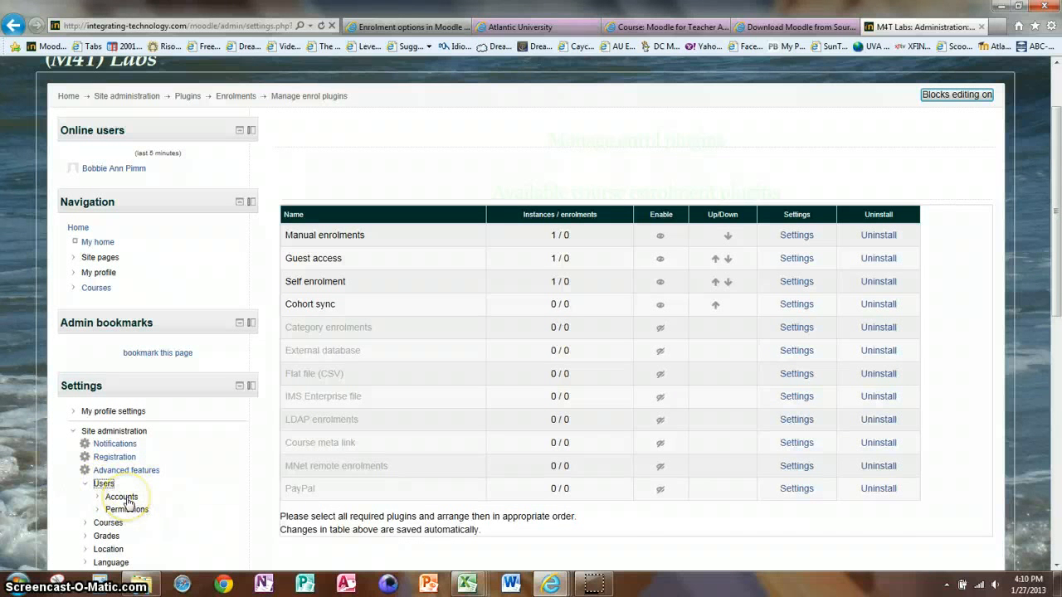
{"action": "left_click", "coordinate": [122, 496]}
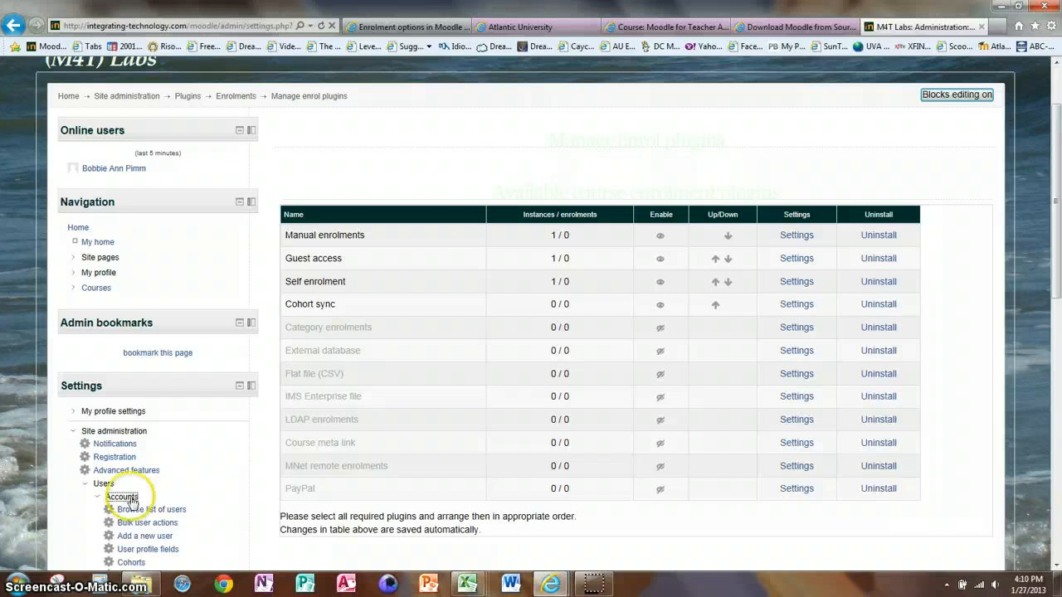
{"action": "left_click", "coordinate": [153, 537]}
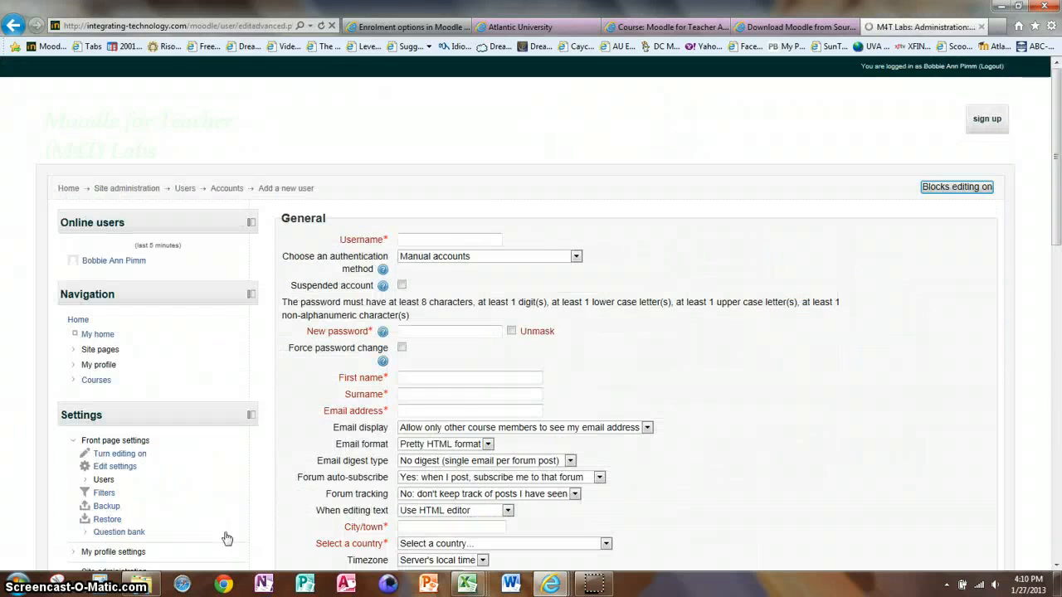
Enter student1 as the new user's username and keep Manual accounts as the authentication method
{"action": "left_click", "coordinate": [446, 240]}
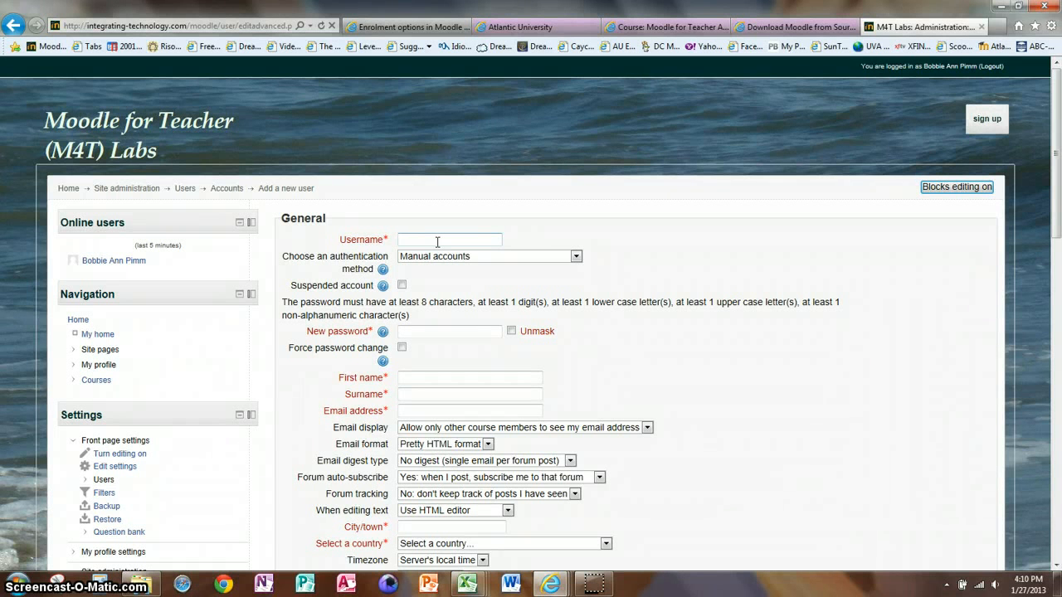
{"action": "type", "text": "udent1"}
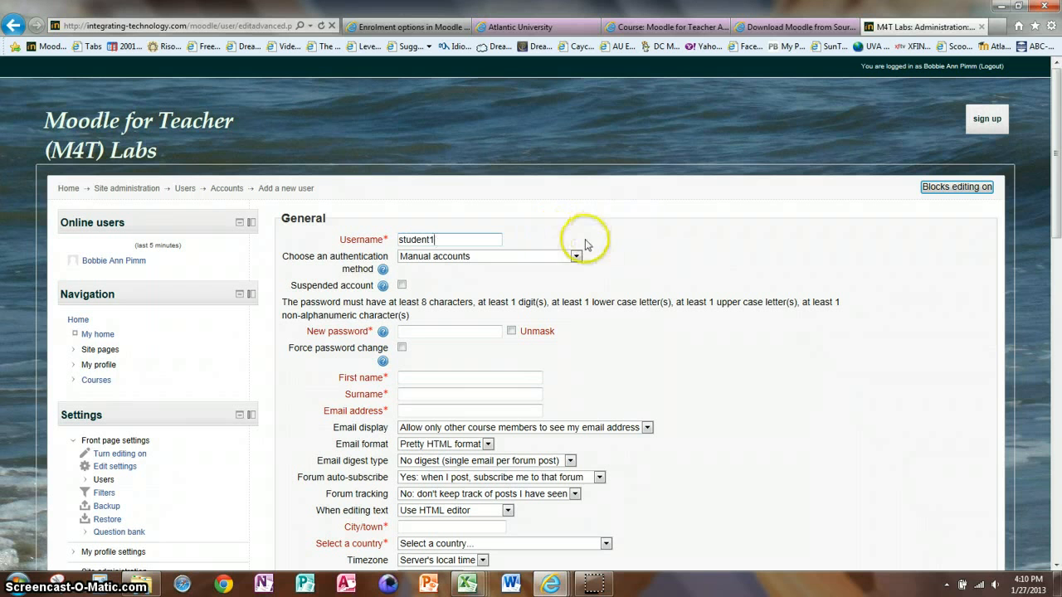
{"action": "left_click", "coordinate": [576, 258]}
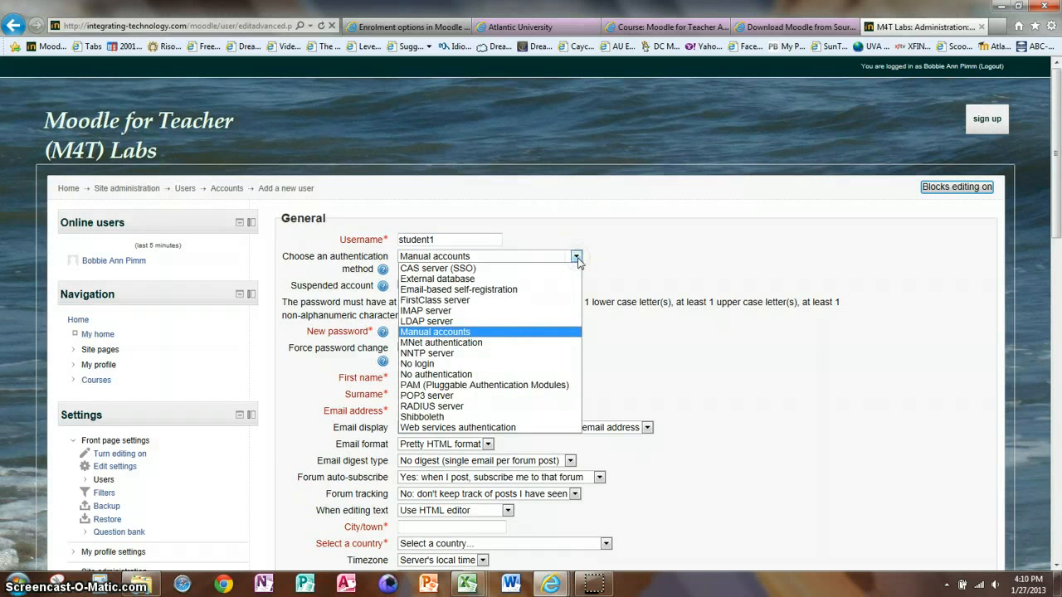
{"action": "left_click", "coordinate": [524, 332]}
{"action": "left_click", "coordinate": [451, 331]}
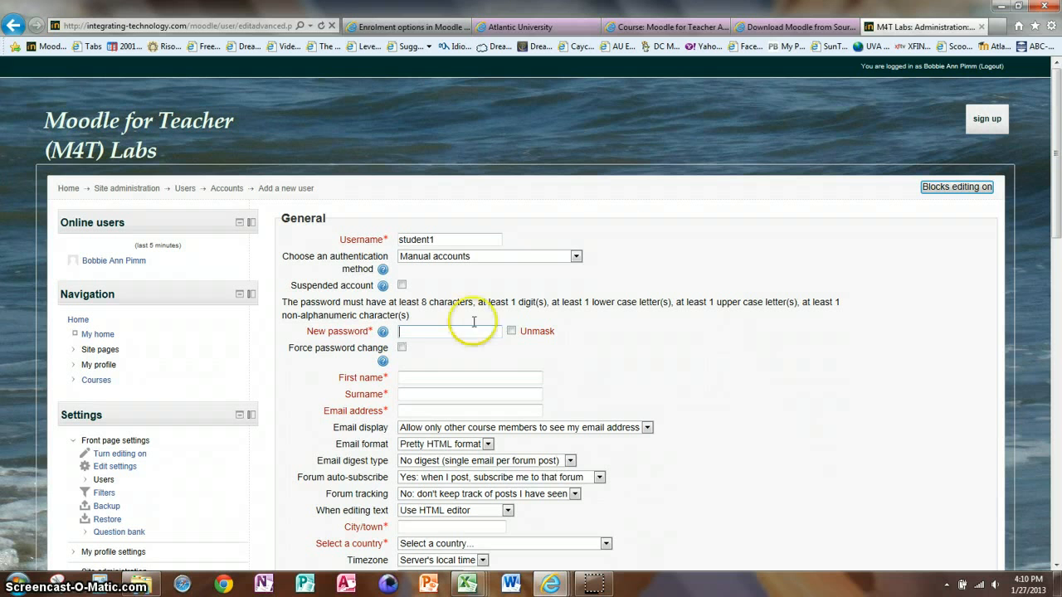
{"action": "left_click", "coordinate": [575, 257]}
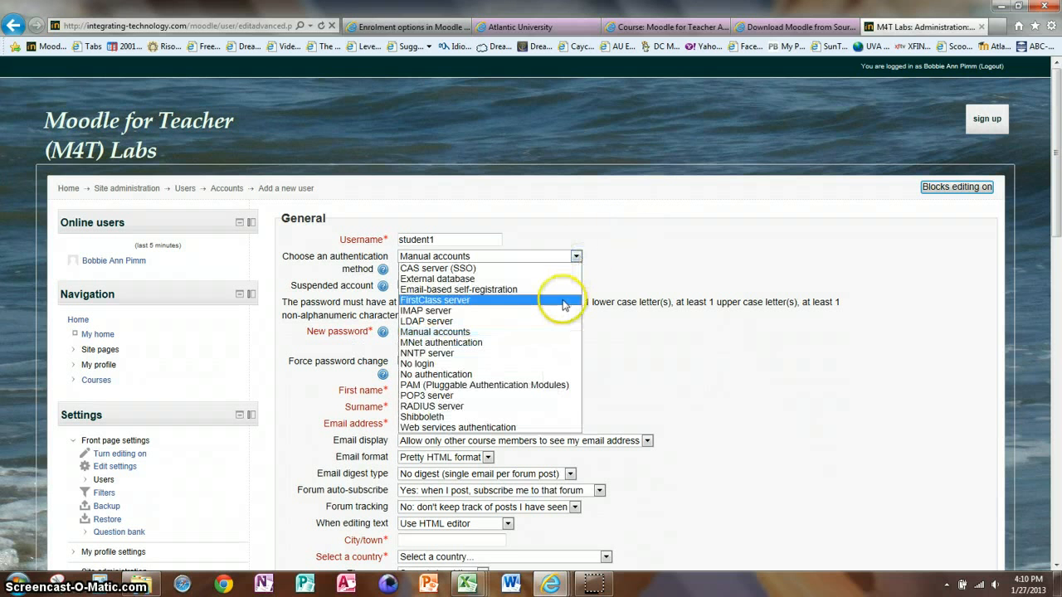
{"action": "left_click", "coordinate": [526, 256]}
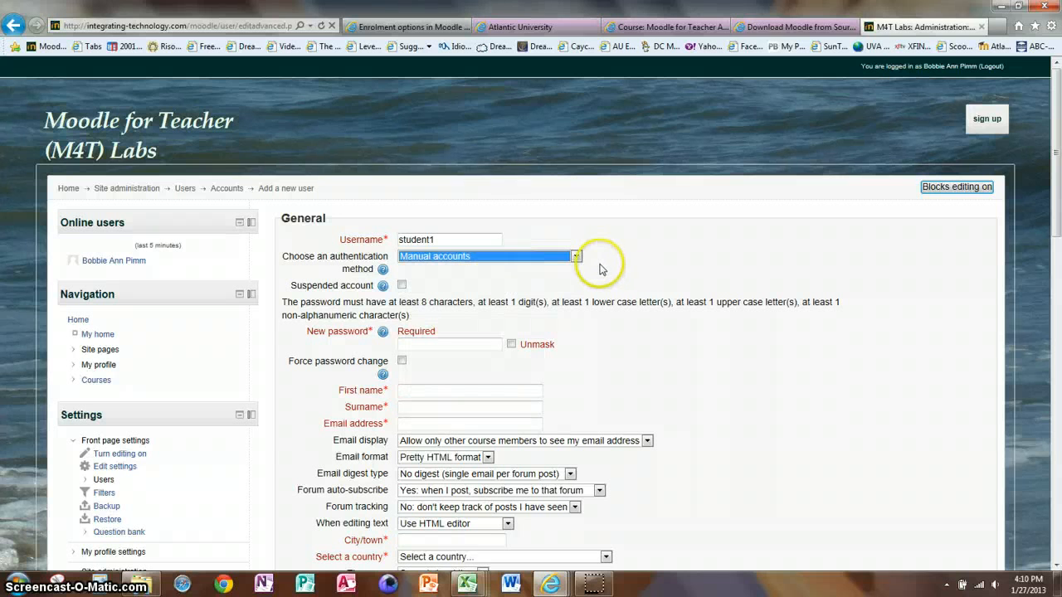
Enter the new user's password and fill in the first name and surname
{"action": "left_click", "coordinate": [425, 345]}
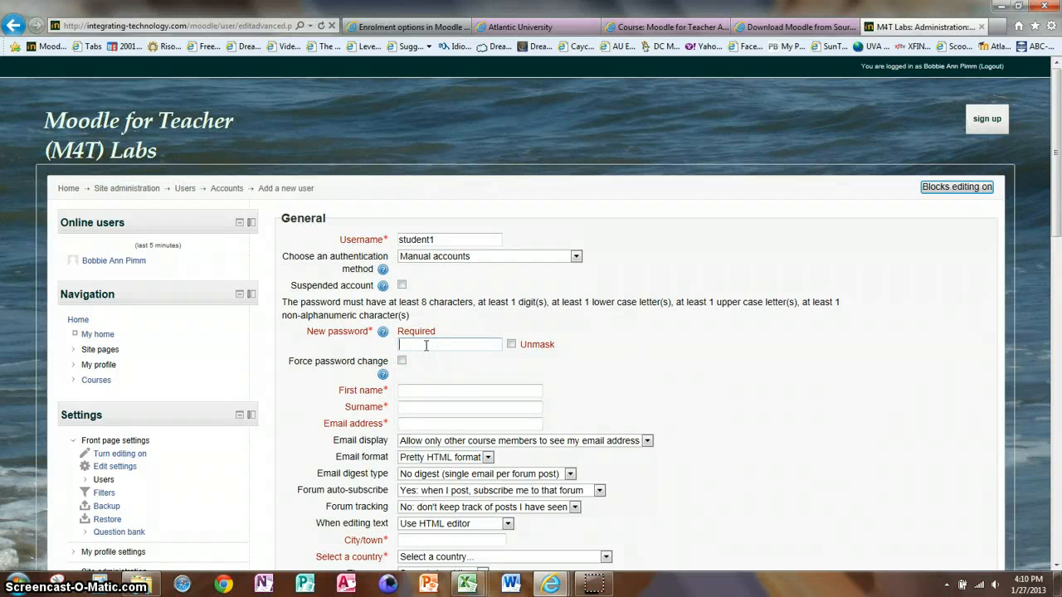
{"action": "type", "text": "••••••••"}
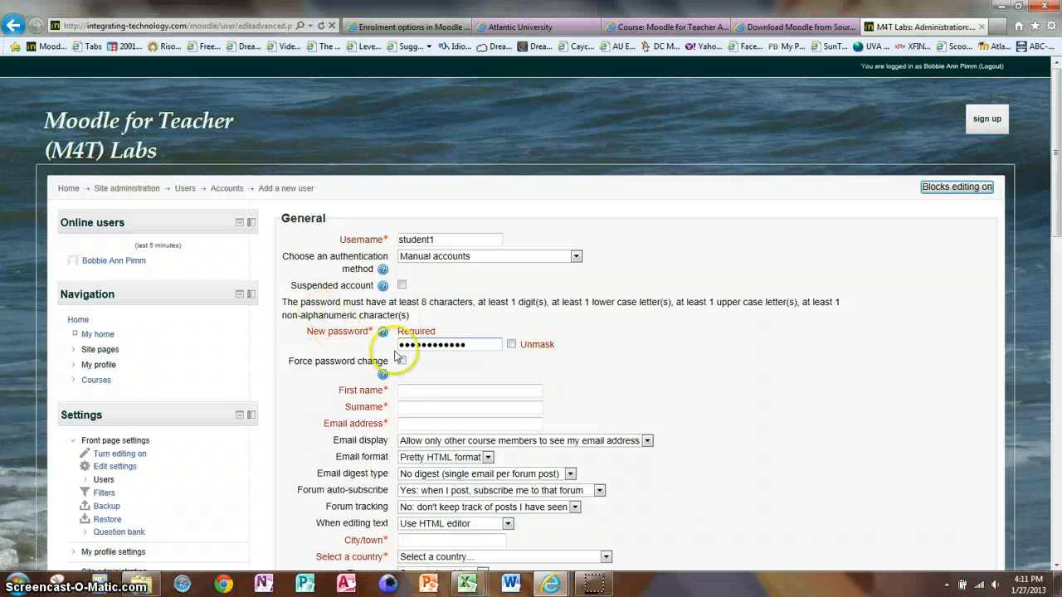
{"action": "left_click", "coordinate": [415, 388]}
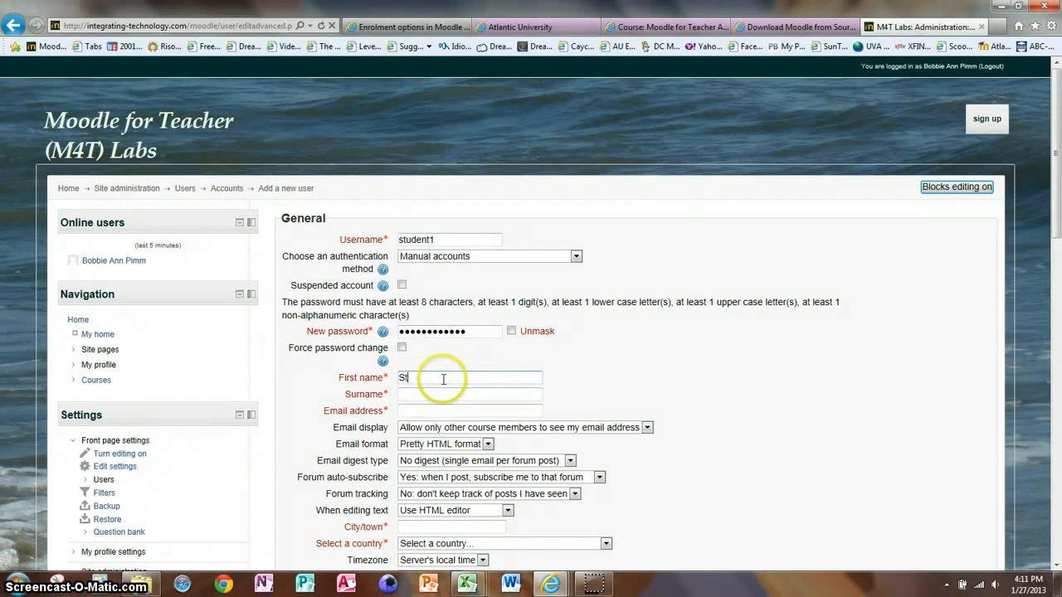
{"action": "type", "text": "Student"}
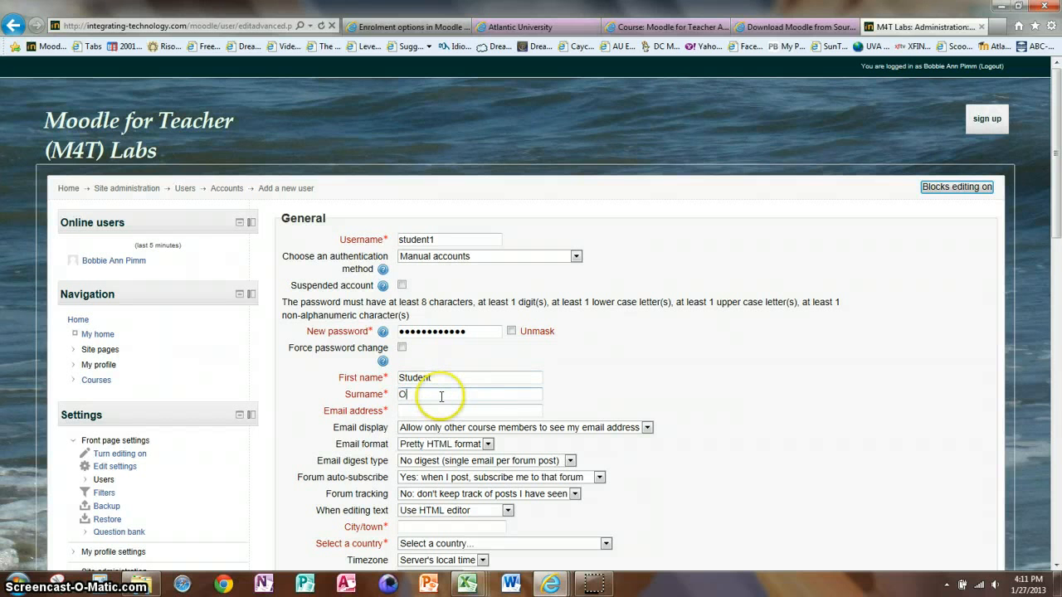
Fill in the new user's email address
{"action": "left_click", "coordinate": [432, 412]}
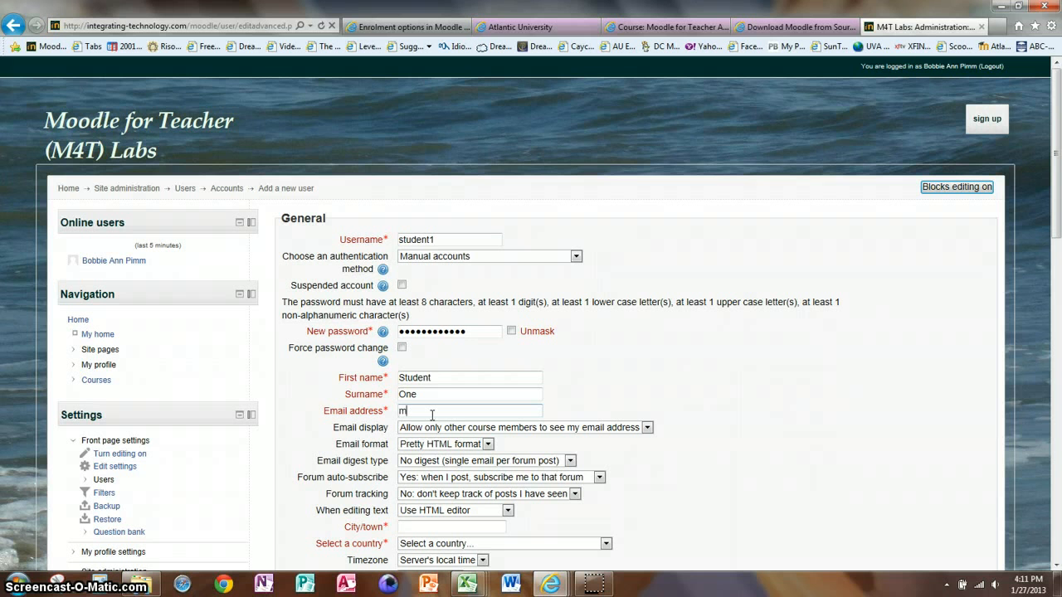
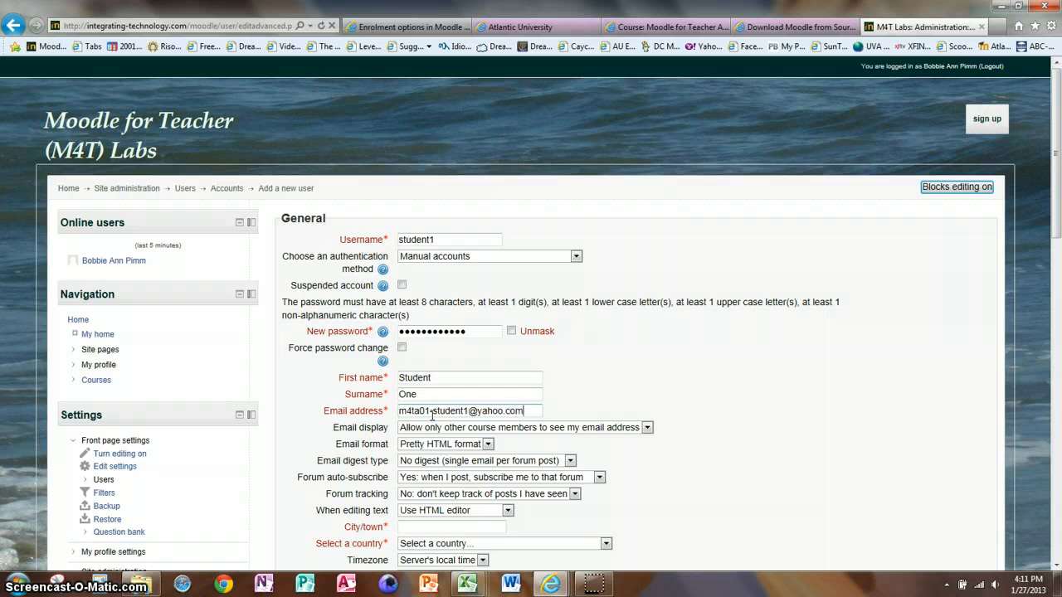
{"action": "left_click", "coordinate": [431, 411]}
{"action": "type", "text": "-"}
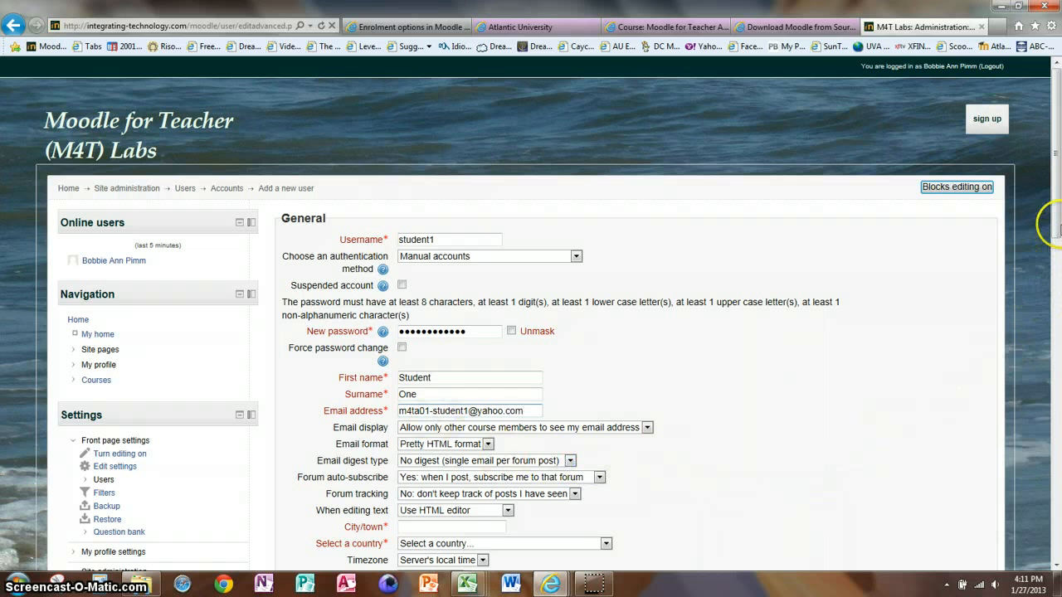
Set the new user's city to Charlottesville and the country to United States
{"action": "left_click_drag", "start_coordinate": [1055, 225], "coordinate": [1056, 274]}
{"action": "left_click", "coordinate": [421, 379]}
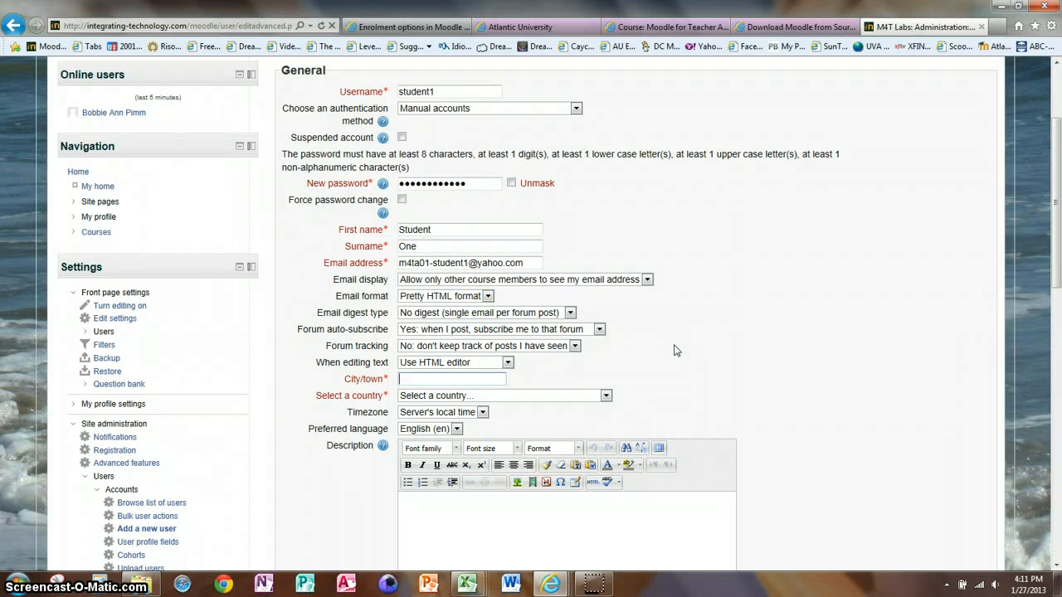
{"action": "type", "text": "Charlottesville"}
{"action": "left_click", "coordinate": [538, 399]}
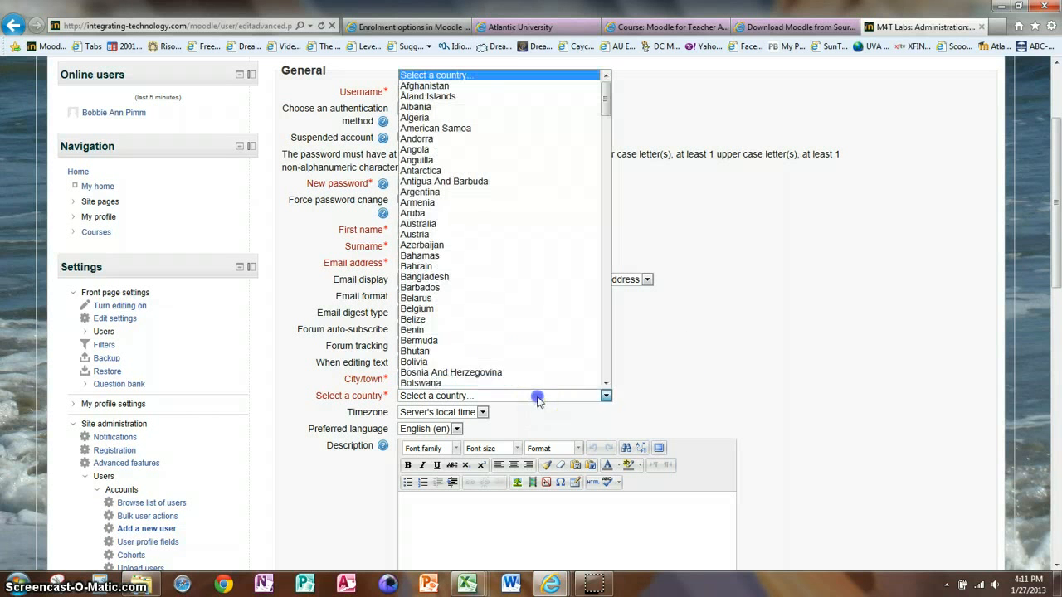
{"action": "key", "text": "u"}
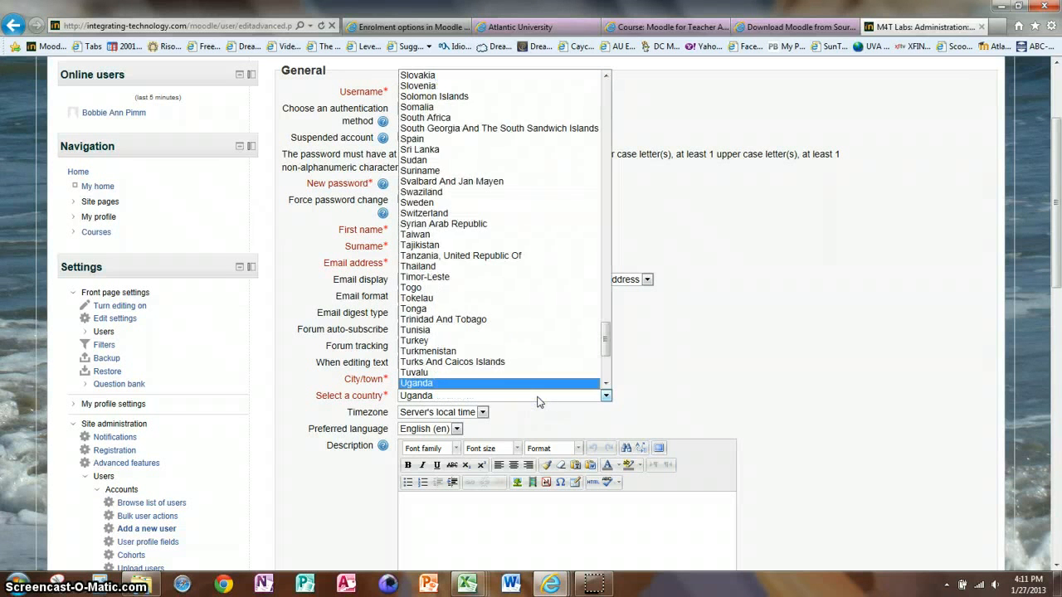
{"action": "key", "text": "Down"}
{"action": "key", "text": "Down"}
{"action": "key", "text": "Down"}
{"action": "key", "text": "Down"}
{"action": "key", "text": "Down"}
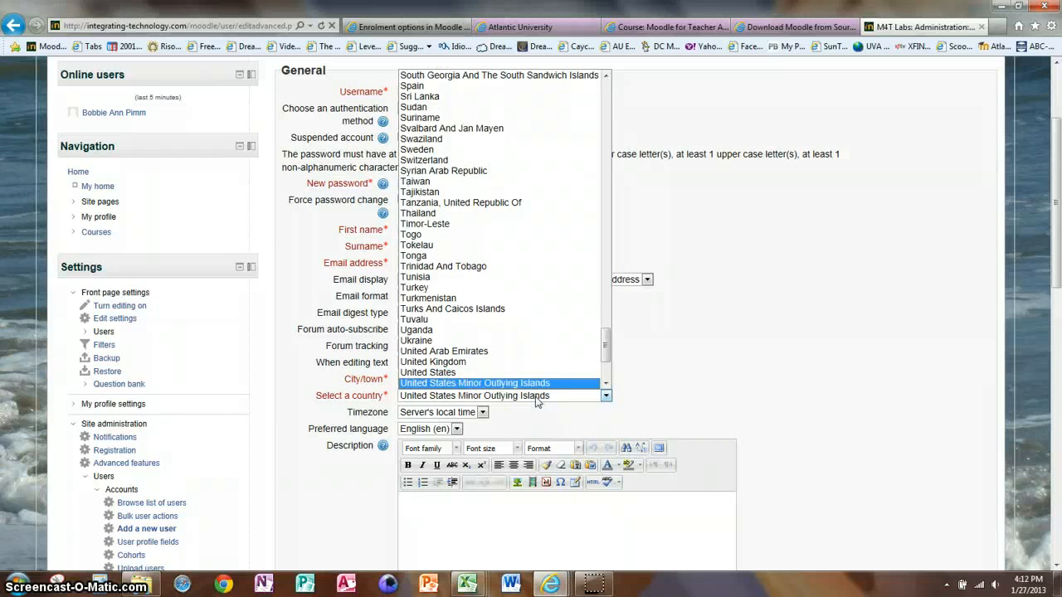
{"action": "left_click", "coordinate": [476, 373]}
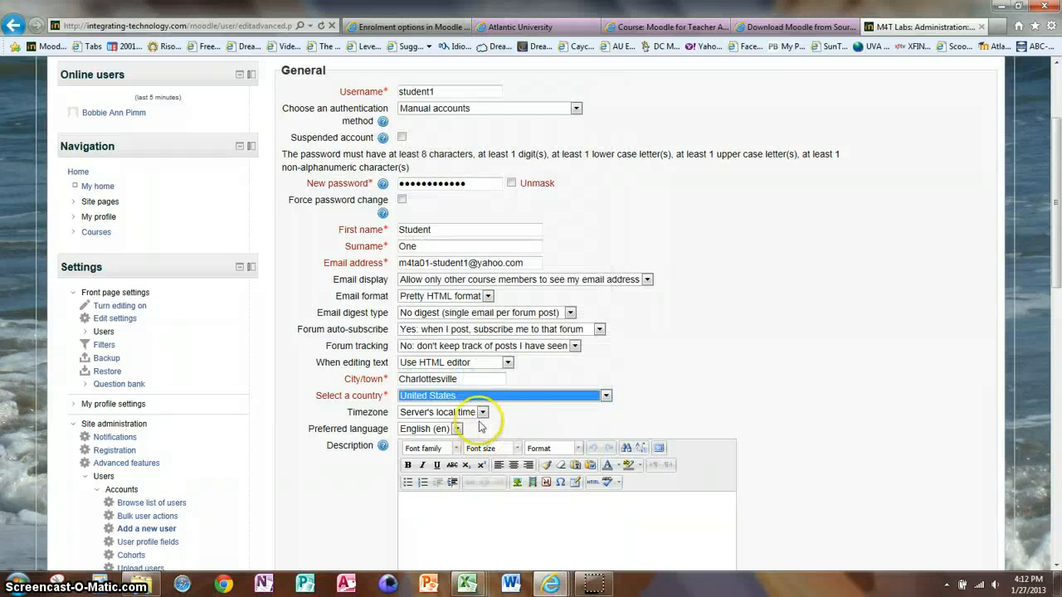
Set the new user's timezone to UTC-5 and create the account
{"action": "left_click", "coordinate": [482, 413]}
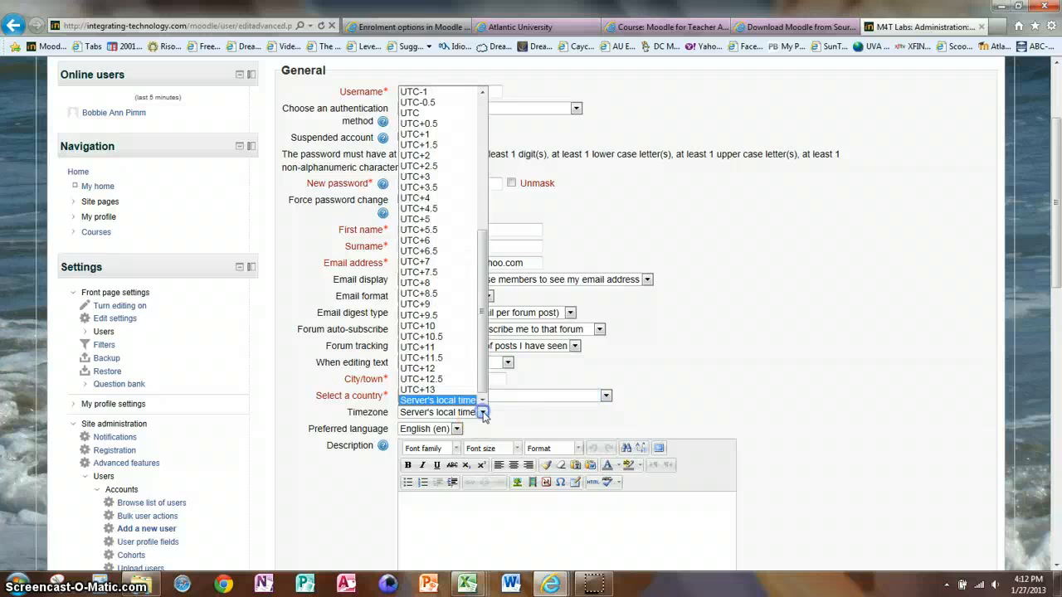
{"action": "left_click_drag", "start_coordinate": [478, 355], "coordinate": [476, 216]}
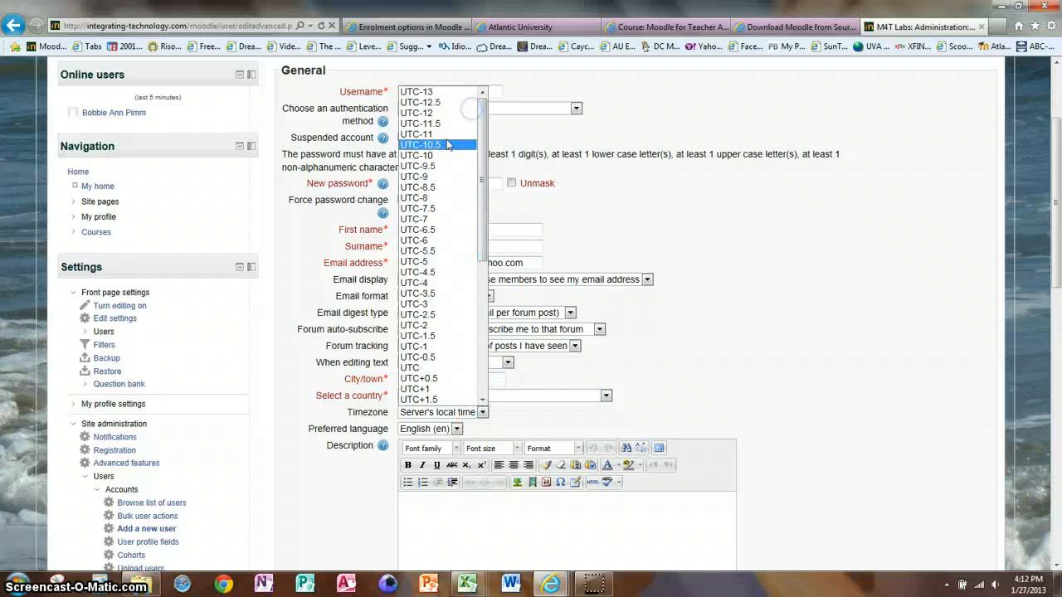
{"action": "left_click", "coordinate": [426, 264]}
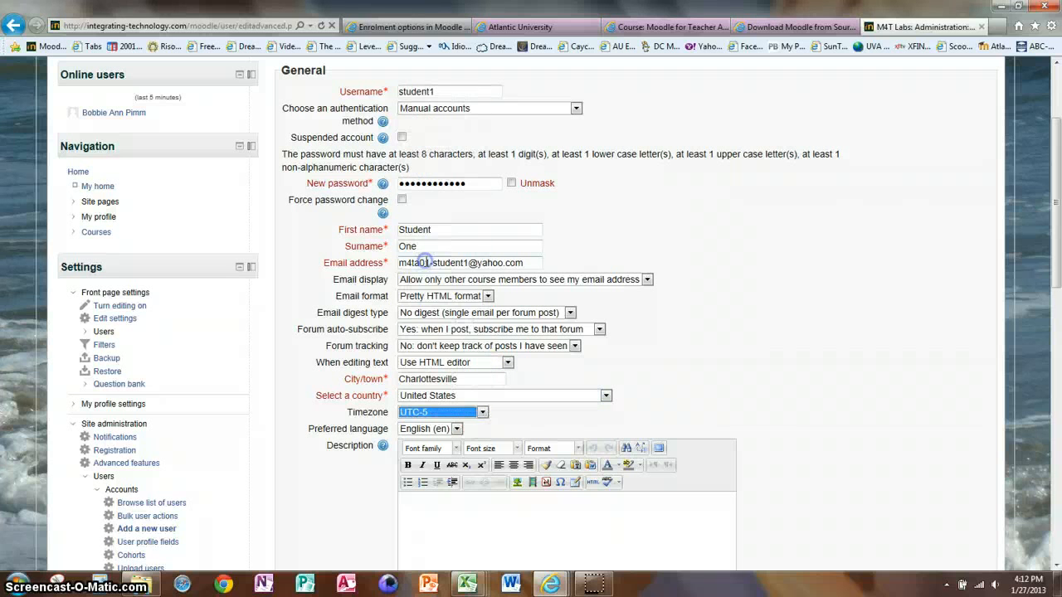
{"action": "left_click", "coordinate": [1055, 563]}
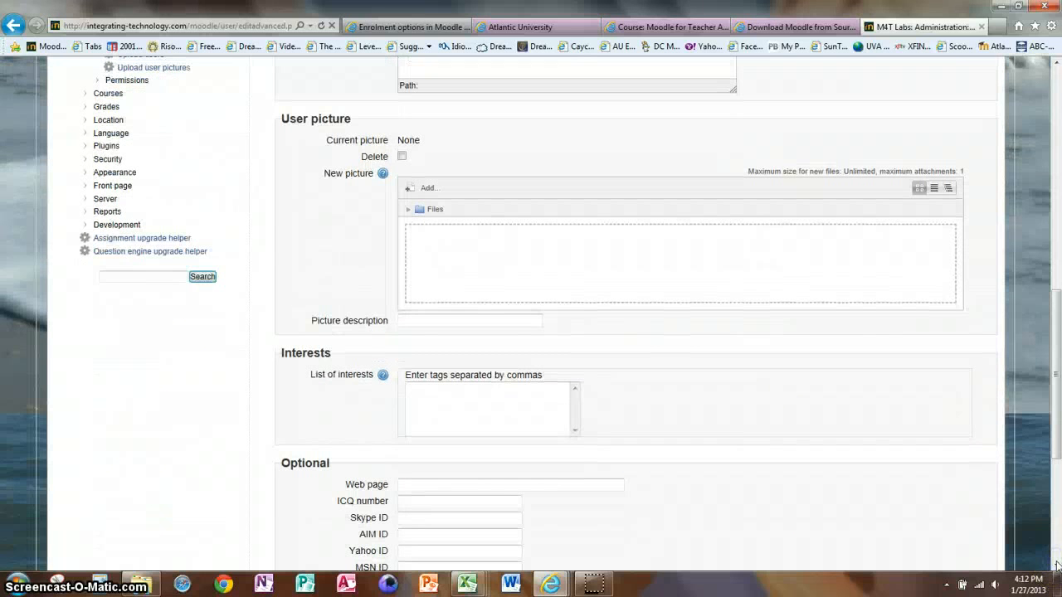
{"action": "left_click", "coordinate": [1056, 563]}
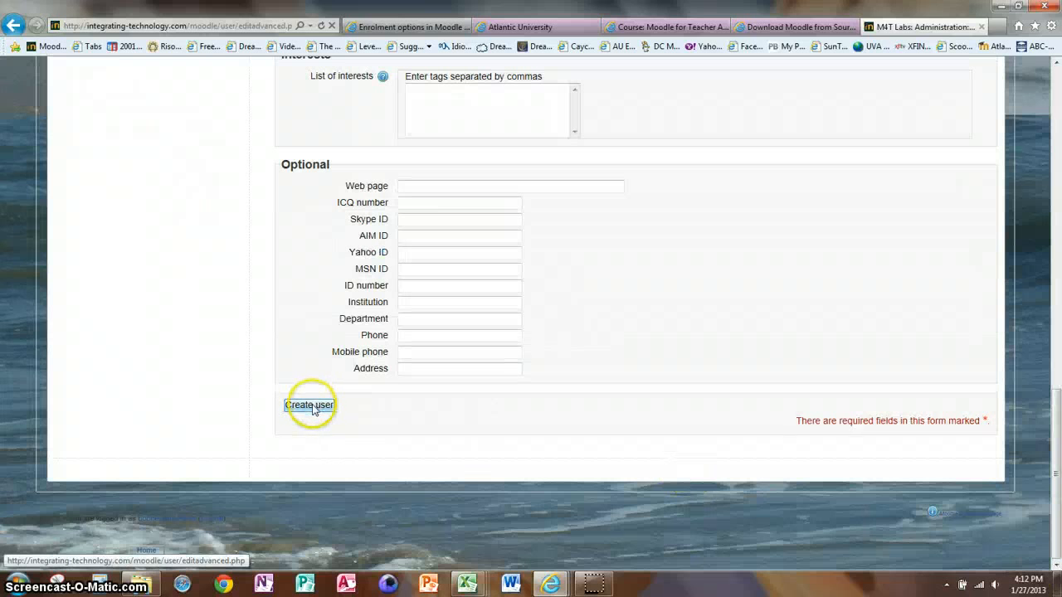
{"action": "left_click", "coordinate": [309, 405]}
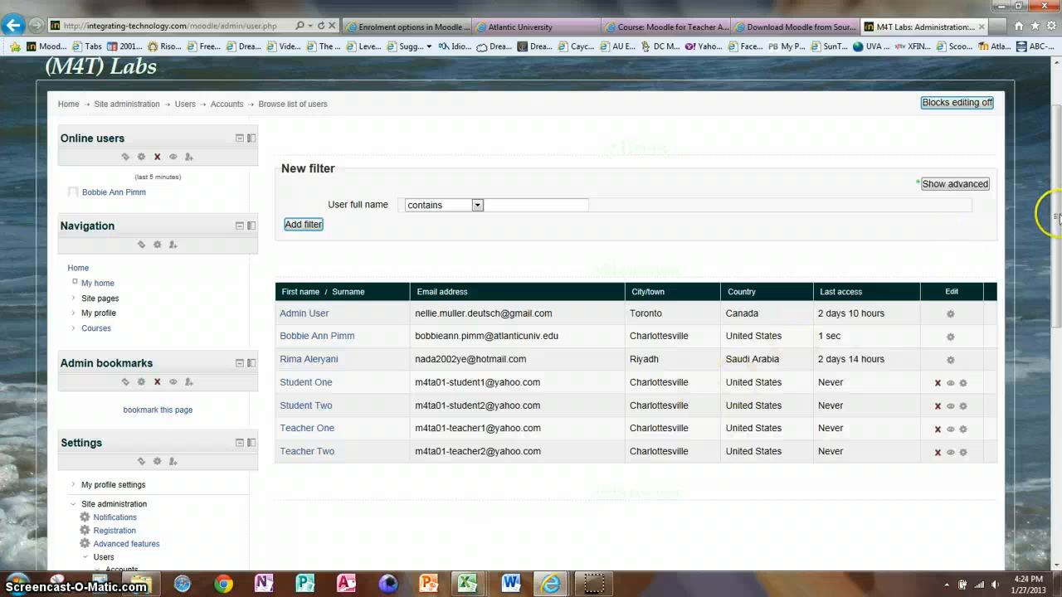
Go to the site's course list and open the Masters Courses category
{"action": "left_click_drag", "start_coordinate": [1054, 217], "coordinate": [1056, 310]}
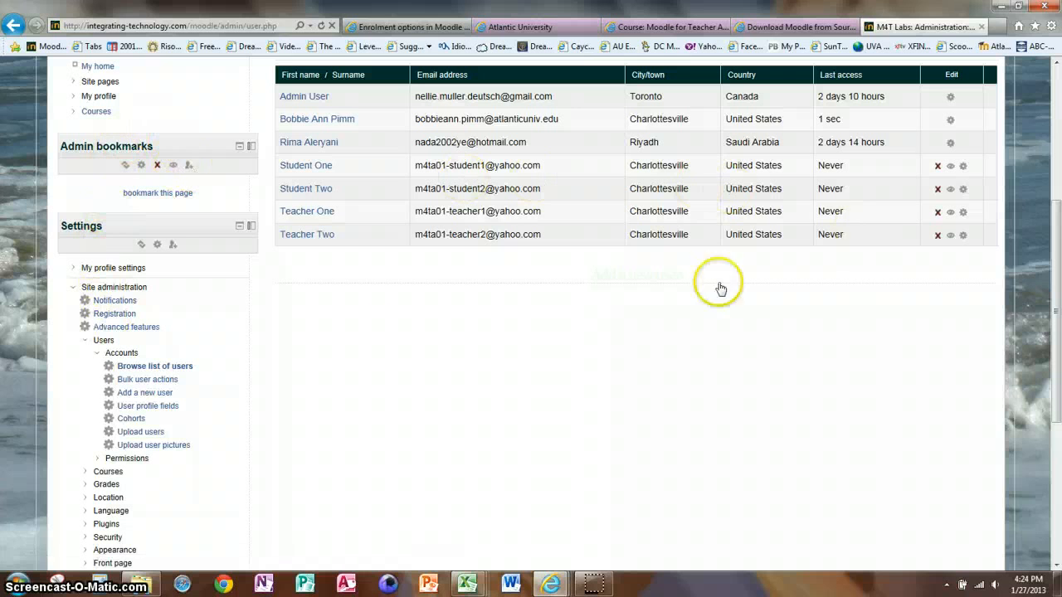
{"action": "left_click", "coordinate": [76, 291]}
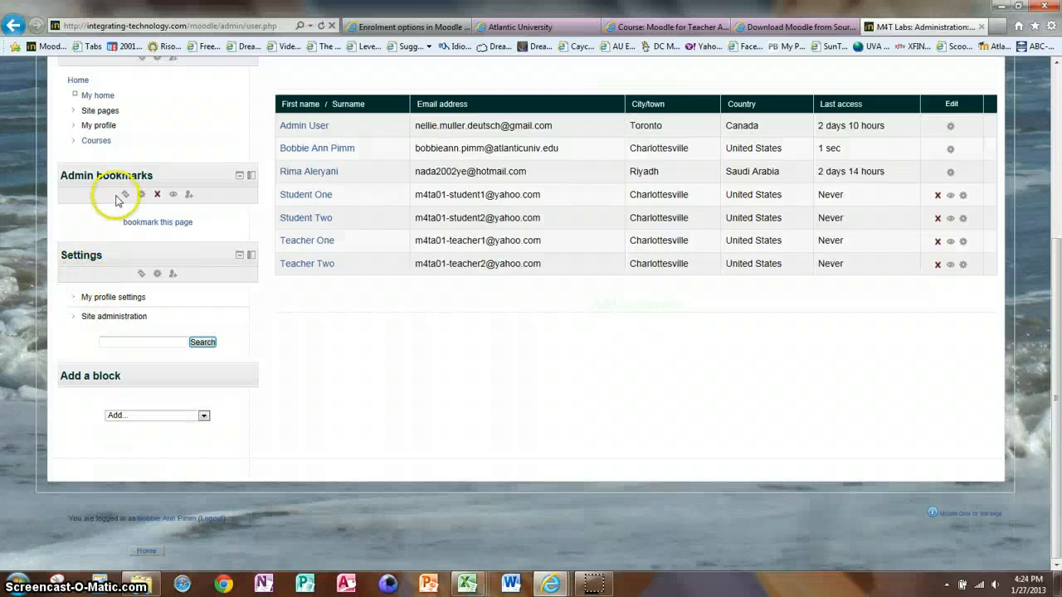
{"action": "left_click", "coordinate": [97, 141]}
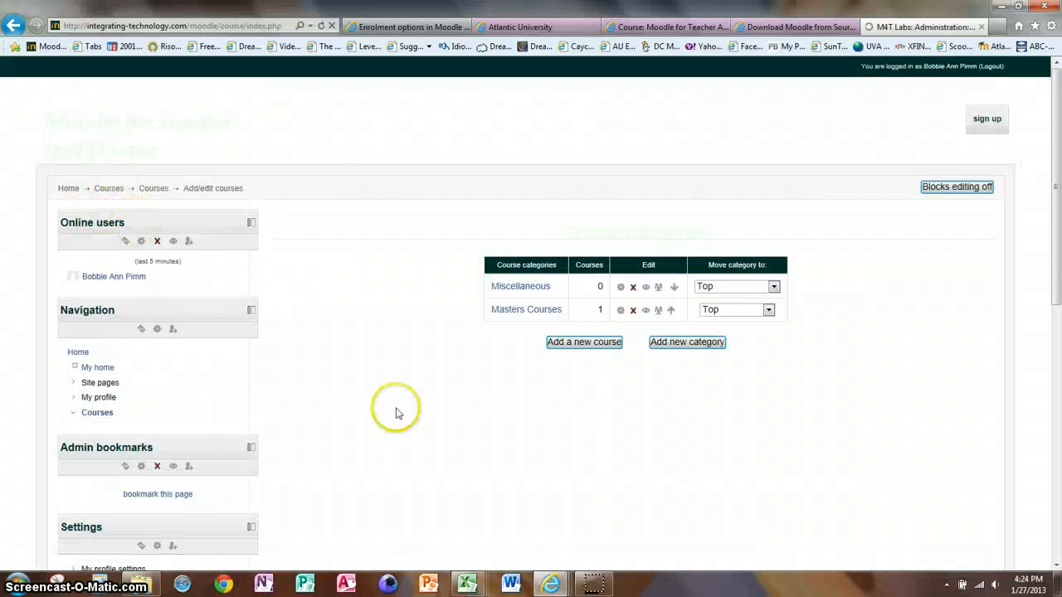
{"action": "left_click", "coordinate": [523, 309]}
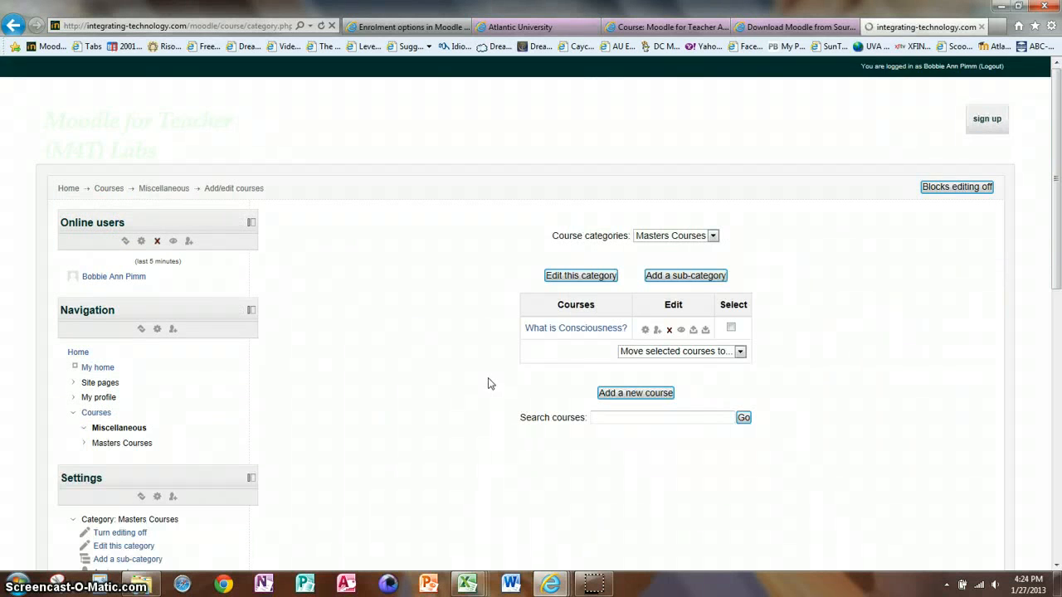
Look at the What is Consciousness? course page, and from its category open the course's enrolled users
{"action": "left_click", "coordinate": [576, 328]}
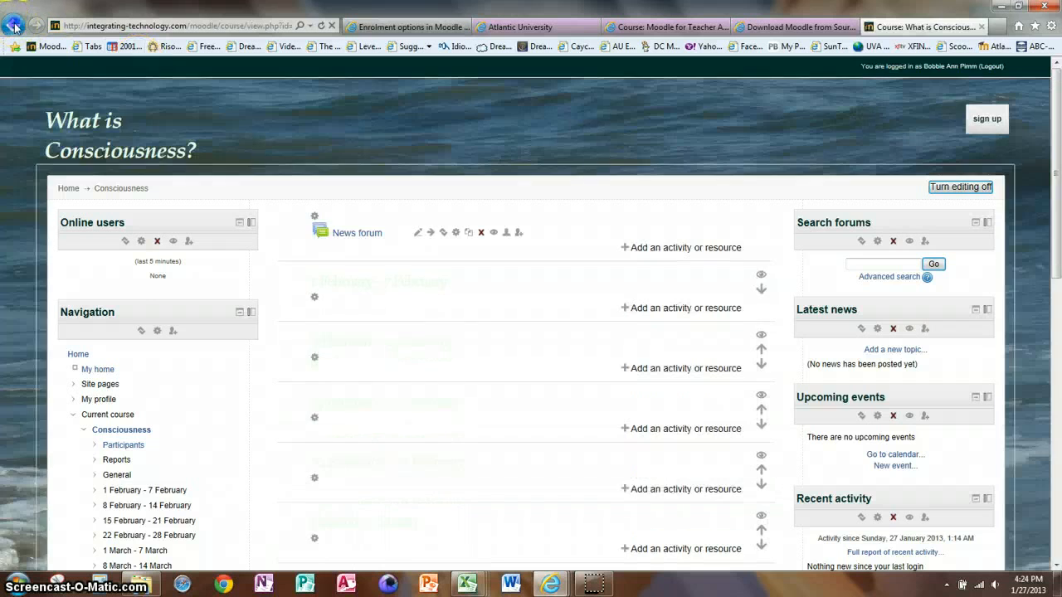
{"action": "left_click", "coordinate": [14, 26]}
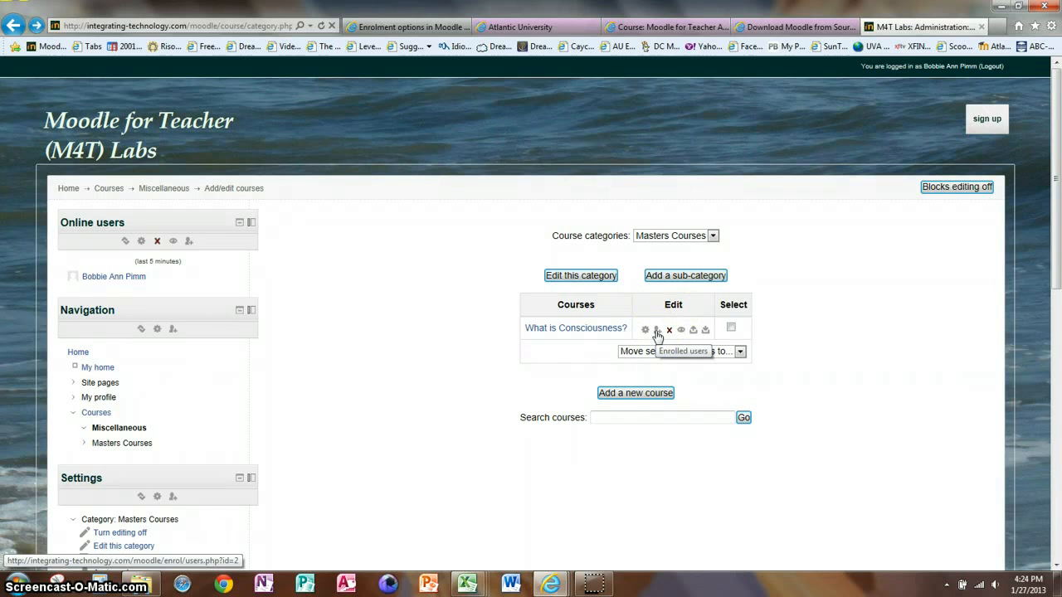
{"action": "left_click", "coordinate": [656, 331]}
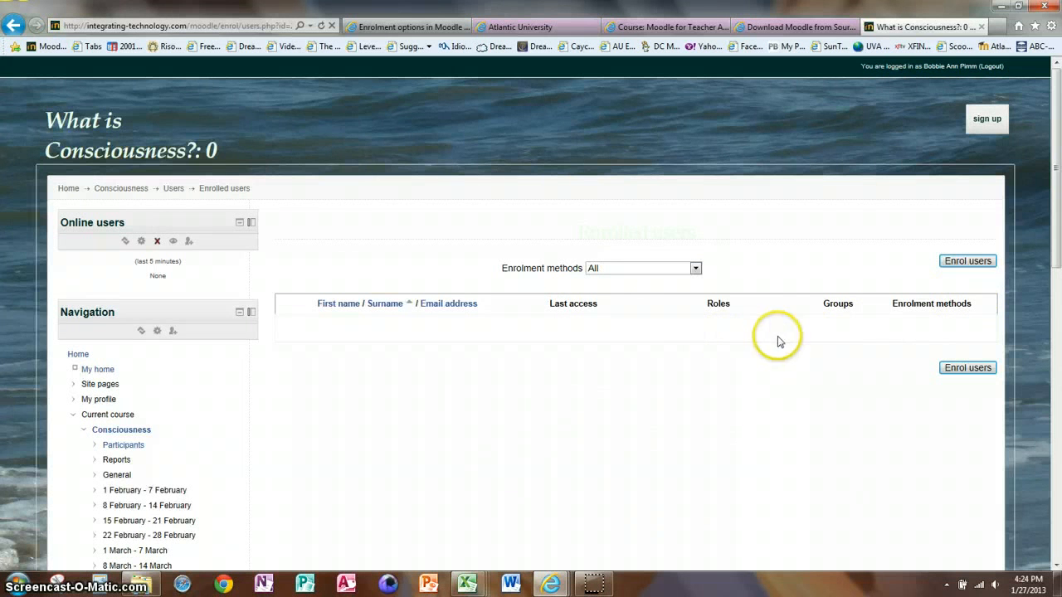
Enrol the first student account in the course with the Student role, and try to enrol the second student account too
{"action": "left_click", "coordinate": [978, 265]}
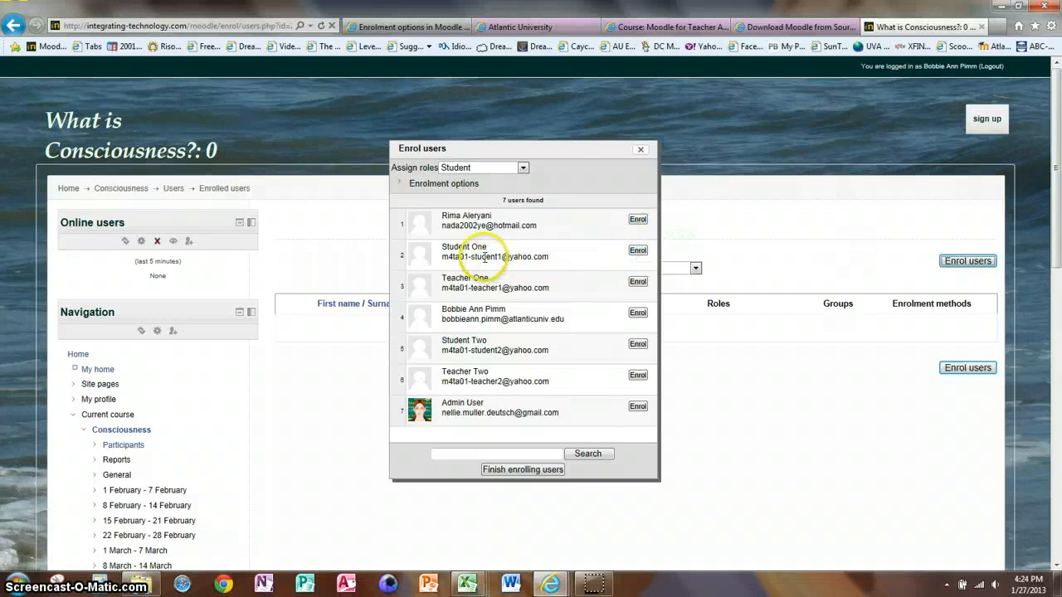
{"action": "left_click", "coordinate": [637, 253]}
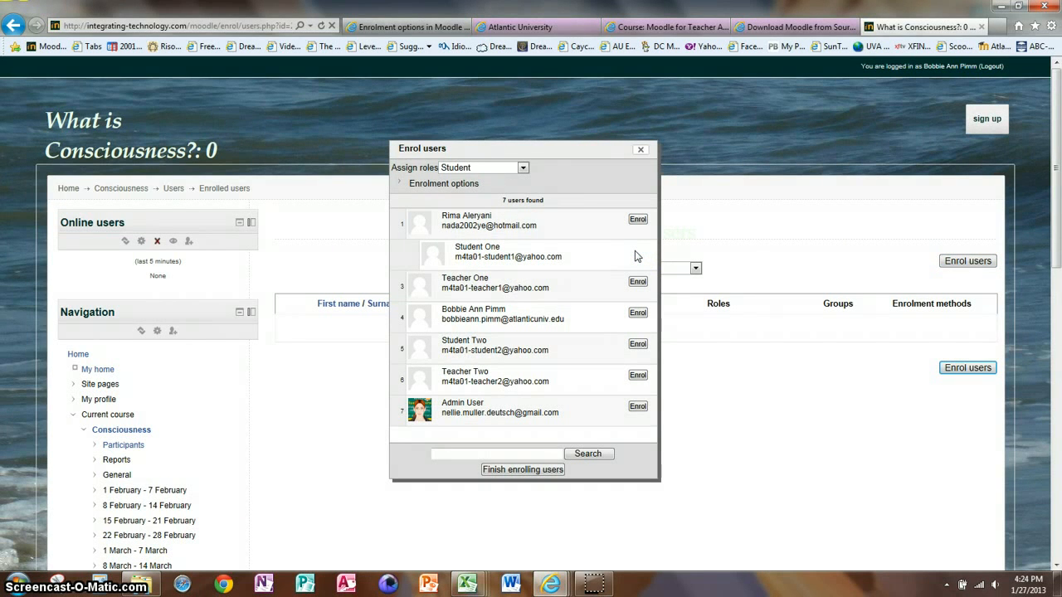
{"action": "left_click", "coordinate": [636, 343]}
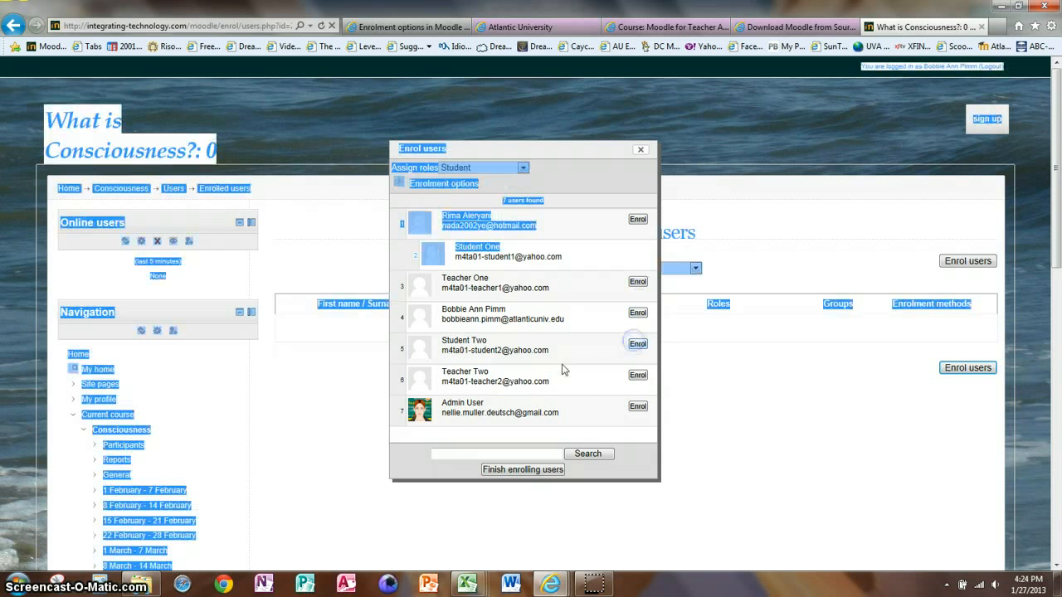
{"action": "left_click", "coordinate": [754, 405]}
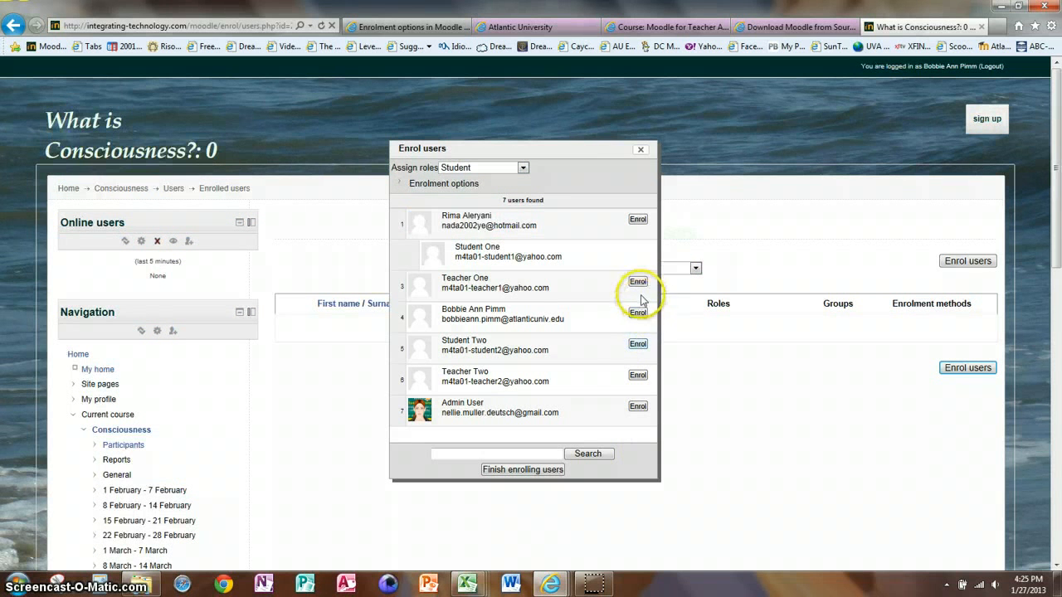
{"action": "left_click", "coordinate": [636, 344]}
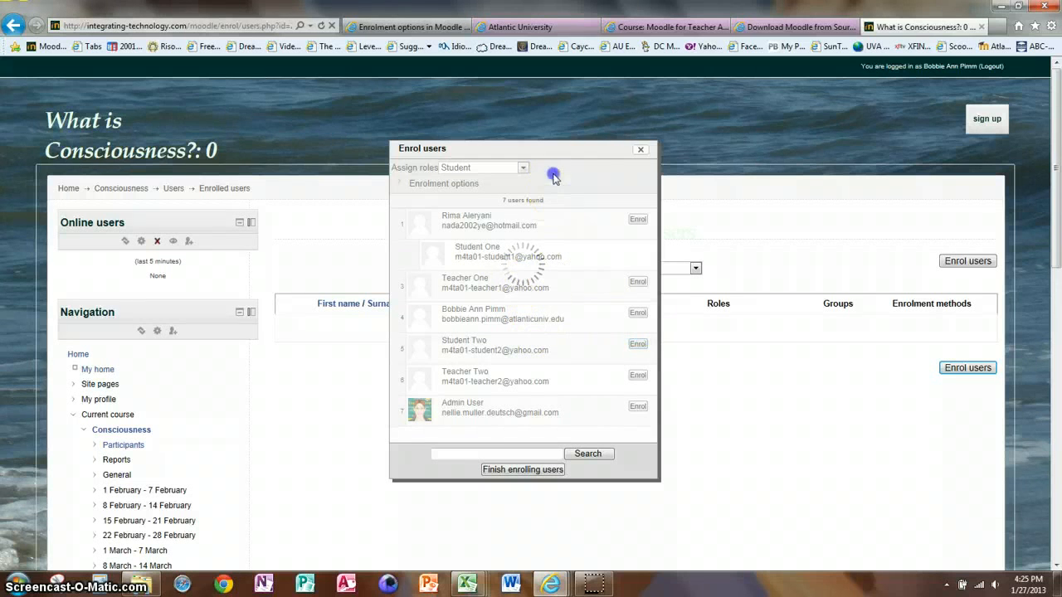
{"action": "left_click", "coordinate": [642, 148]}
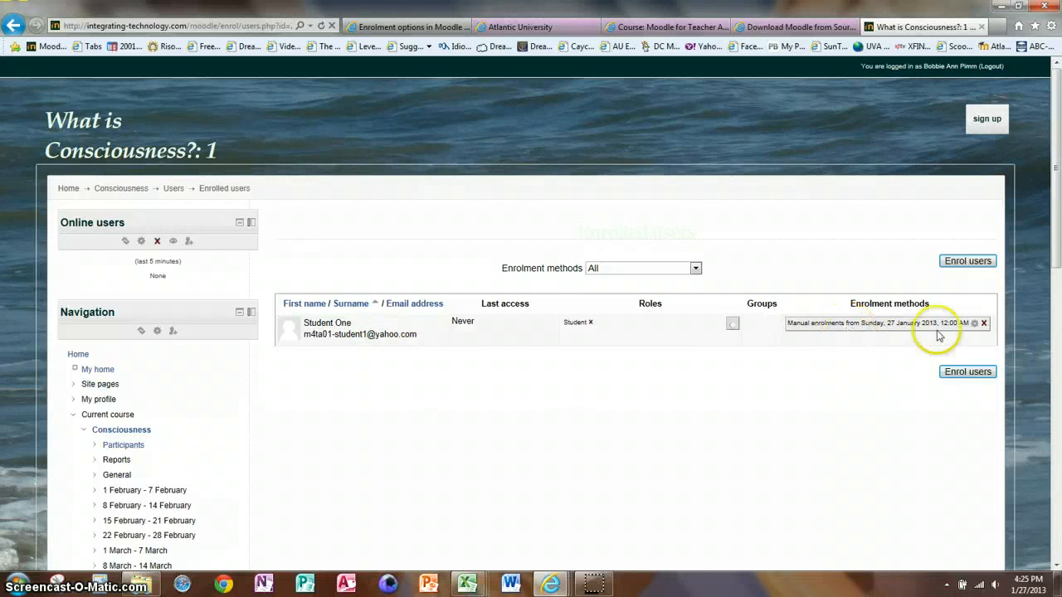
Enrol the second student account with the Student role and the first teacher account with the Teacher role, and finish enrolling
{"action": "left_click", "coordinate": [956, 374]}
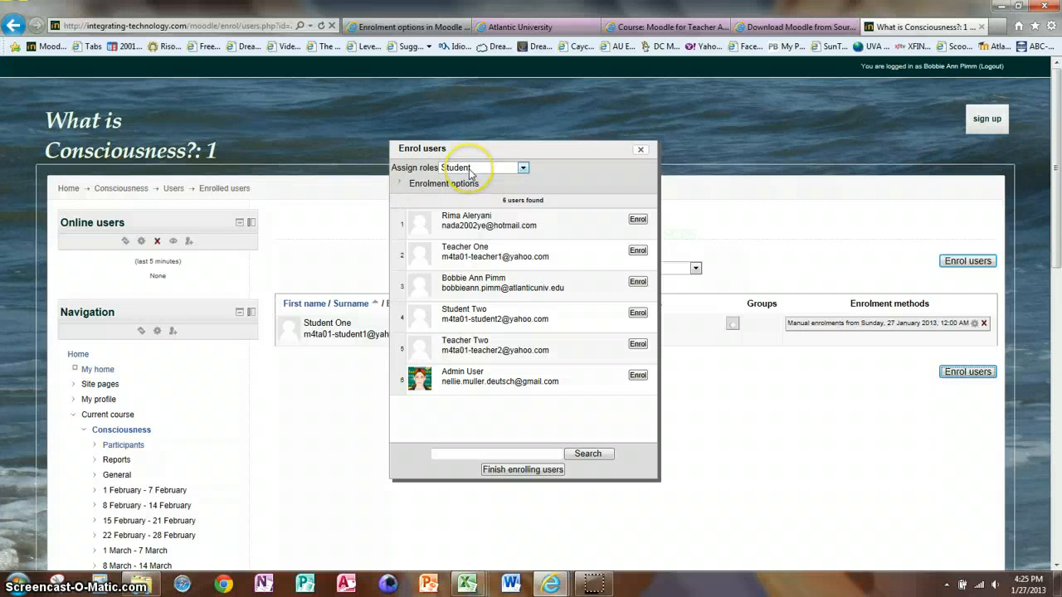
{"action": "left_click", "coordinate": [638, 313]}
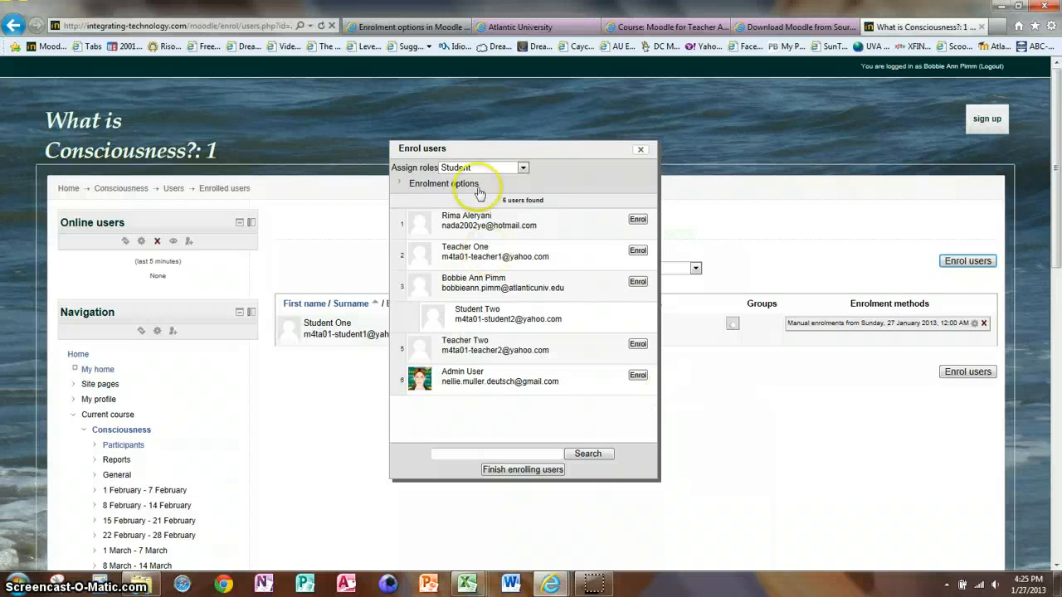
{"action": "left_click", "coordinate": [523, 167]}
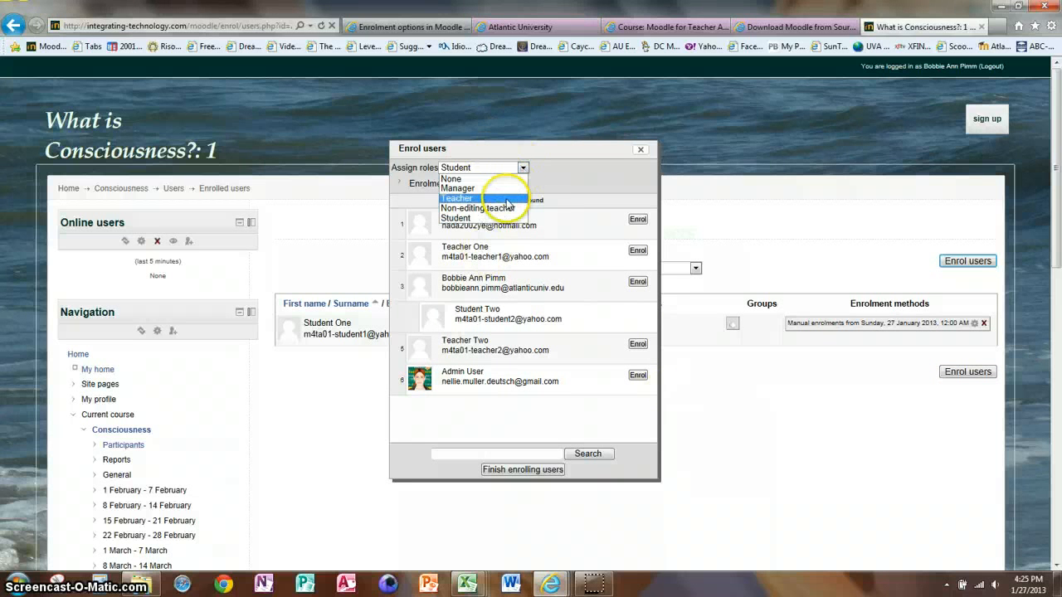
{"action": "left_click", "coordinate": [505, 199]}
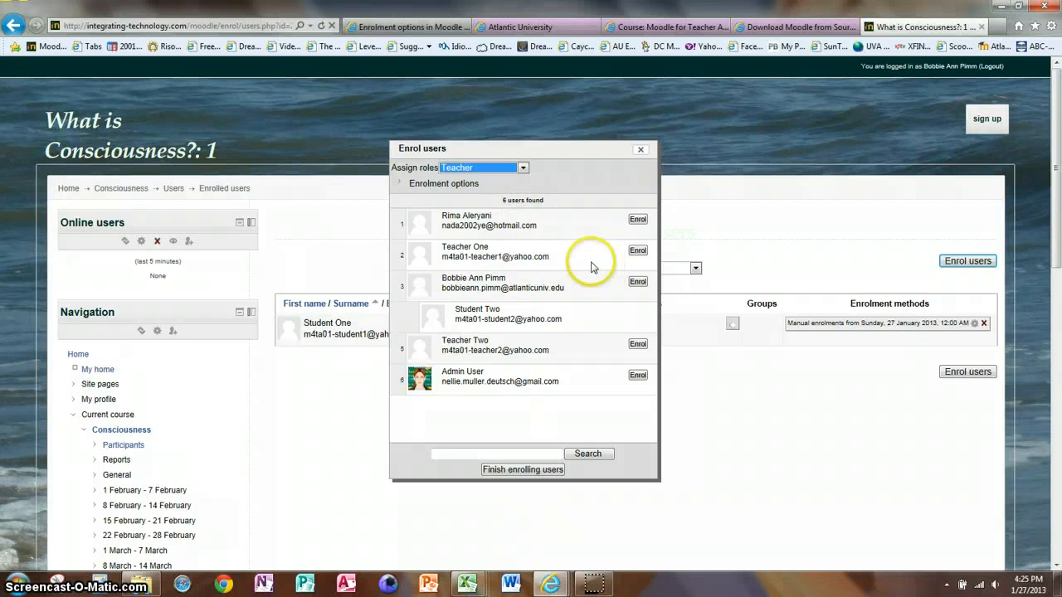
{"action": "left_click", "coordinate": [637, 251]}
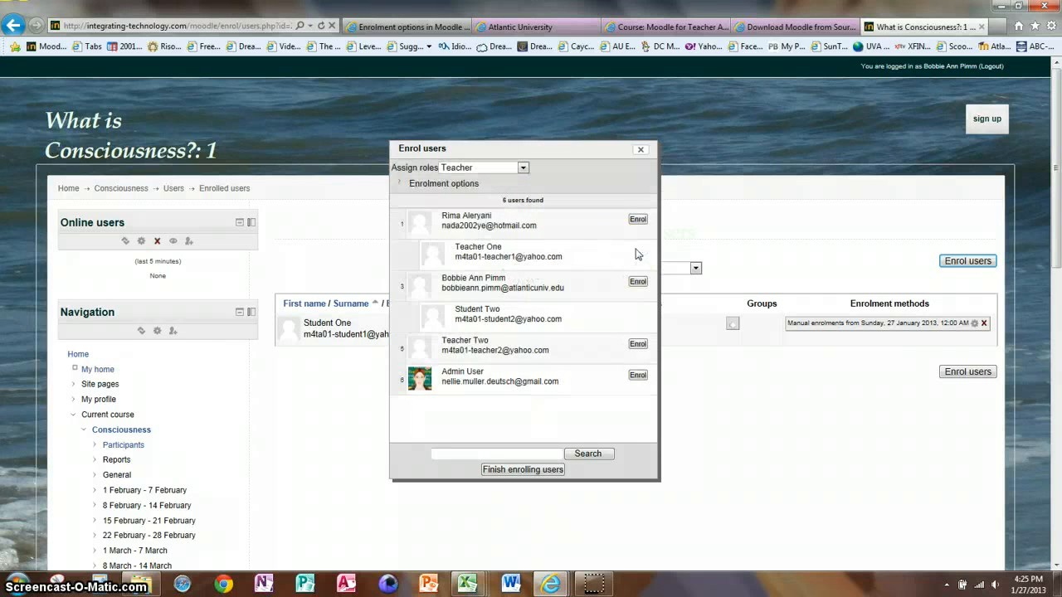
{"action": "left_click", "coordinate": [614, 470]}
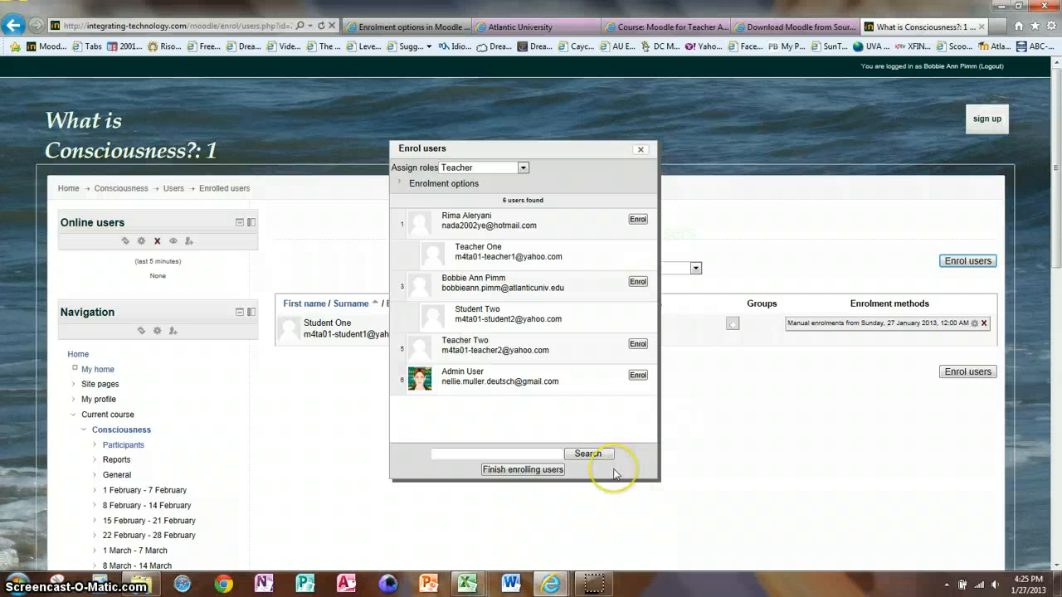
{"action": "left_click", "coordinate": [545, 468]}
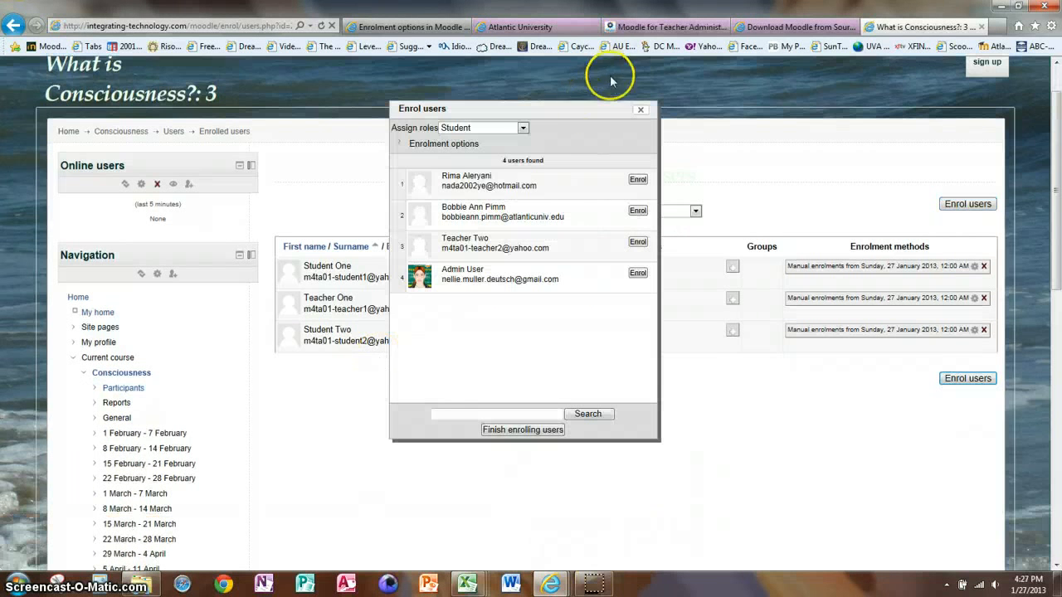
Enrol the second teacher account in the course with the Non-editing teacher role and close the enrolment dialog
{"action": "left_click", "coordinate": [523, 128]}
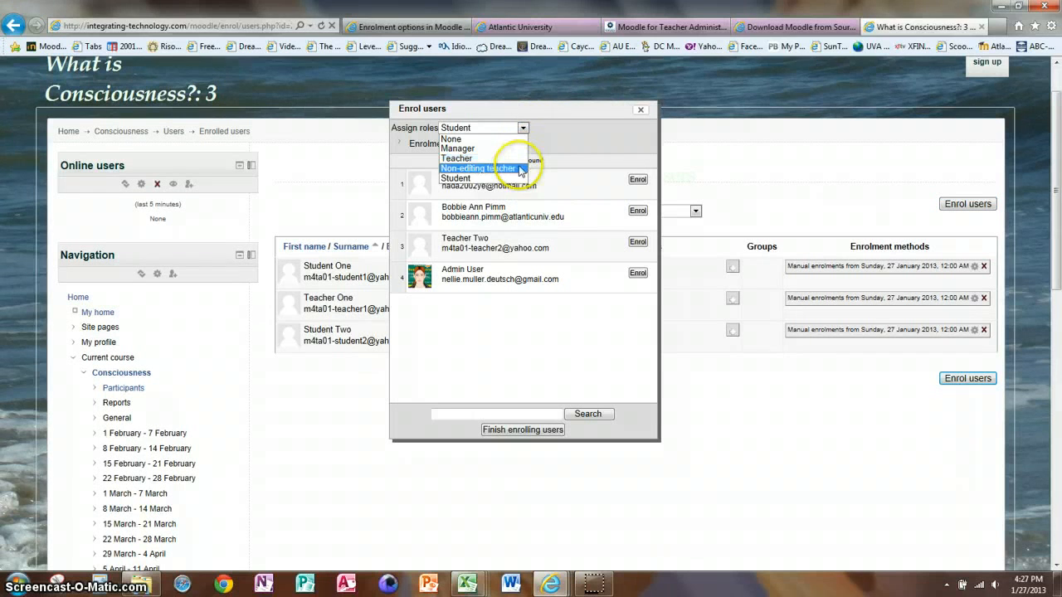
{"action": "left_click", "coordinate": [519, 168]}
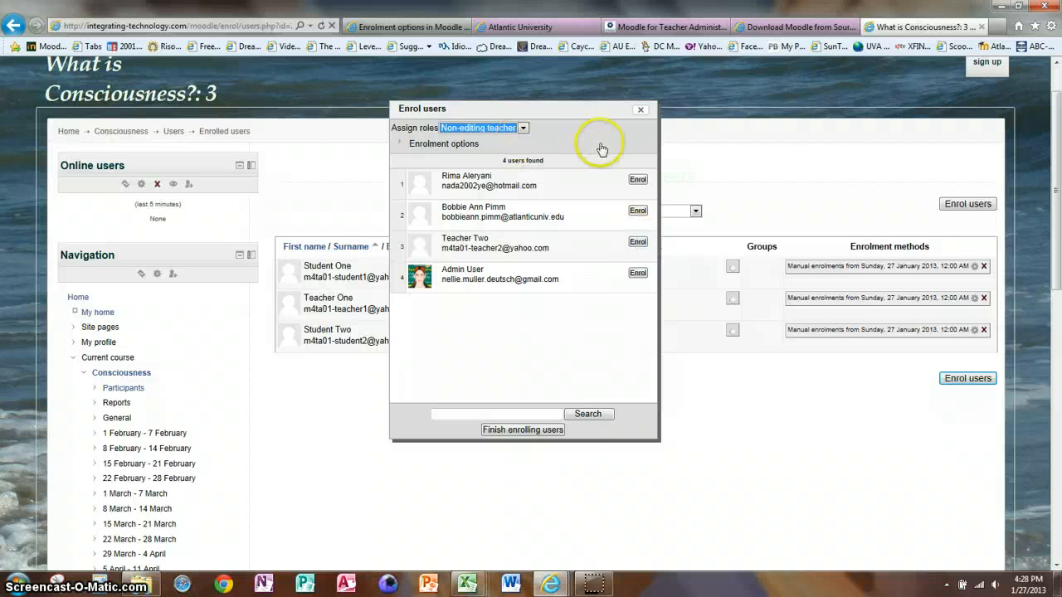
{"action": "left_click", "coordinate": [638, 242]}
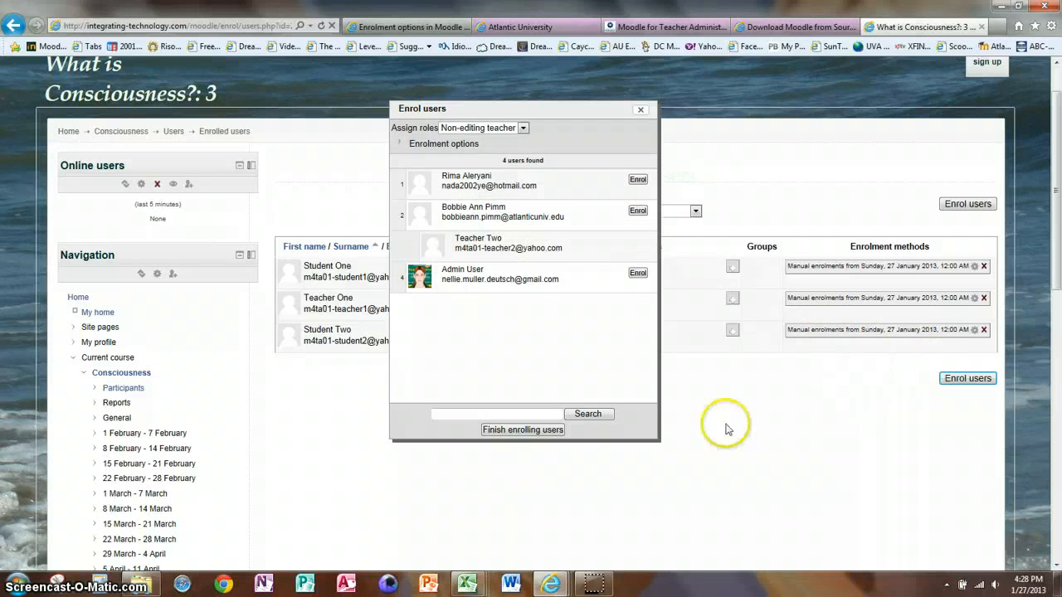
{"action": "left_click", "coordinate": [643, 109]}
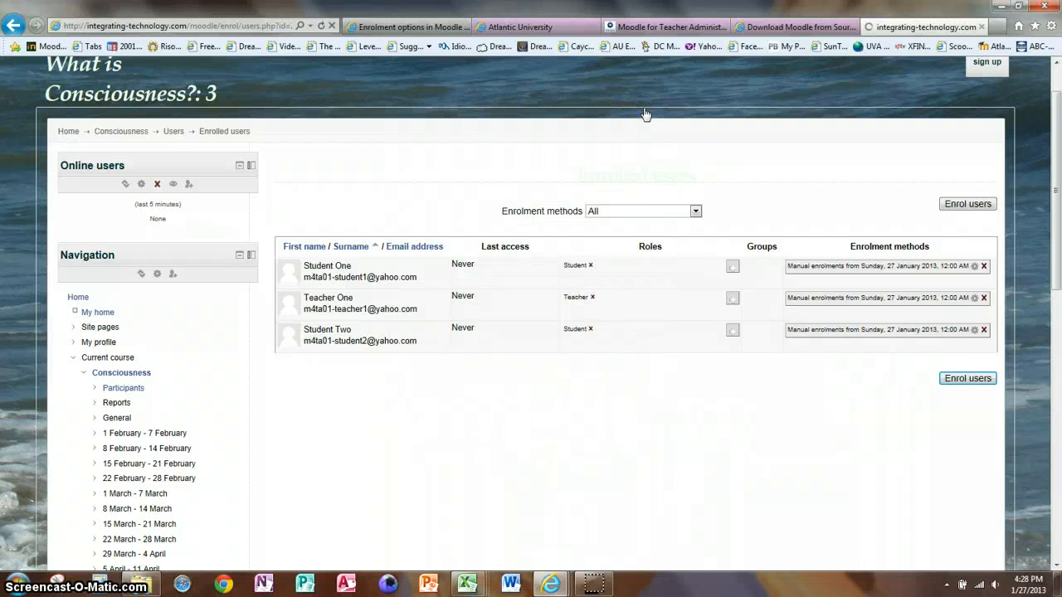